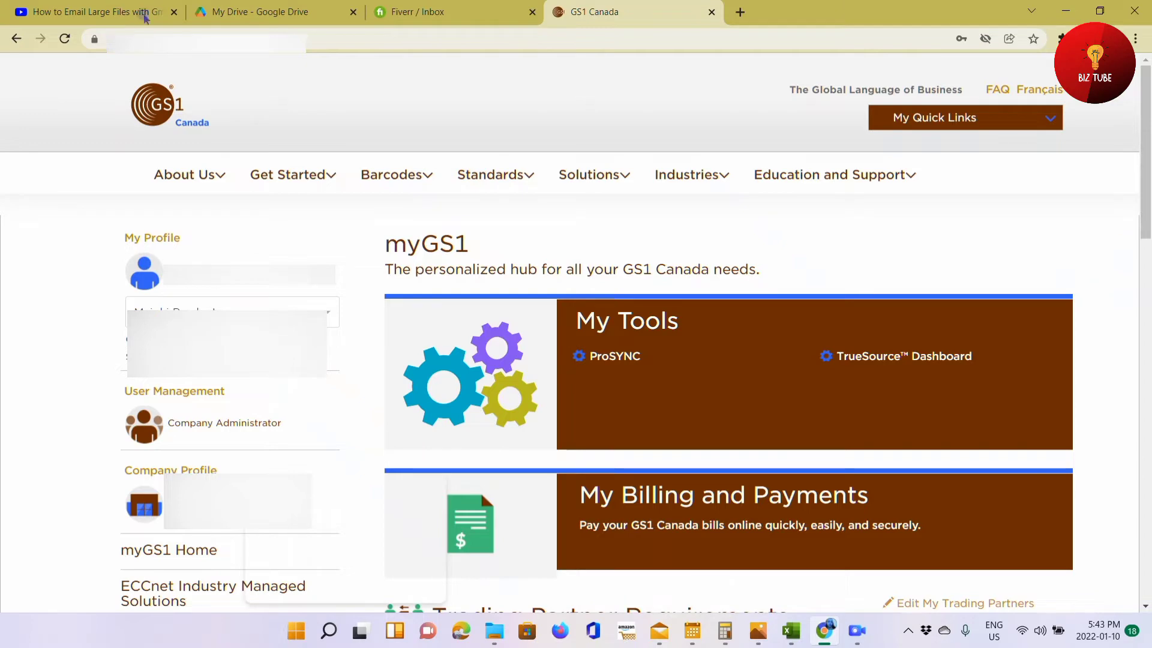
Switch to the Excel workbook Book1, review the Girls Sweater Rainbow items and their barcodes, and clear the pending copy selection.
{"action": "left_click", "coordinate": [791, 629]}
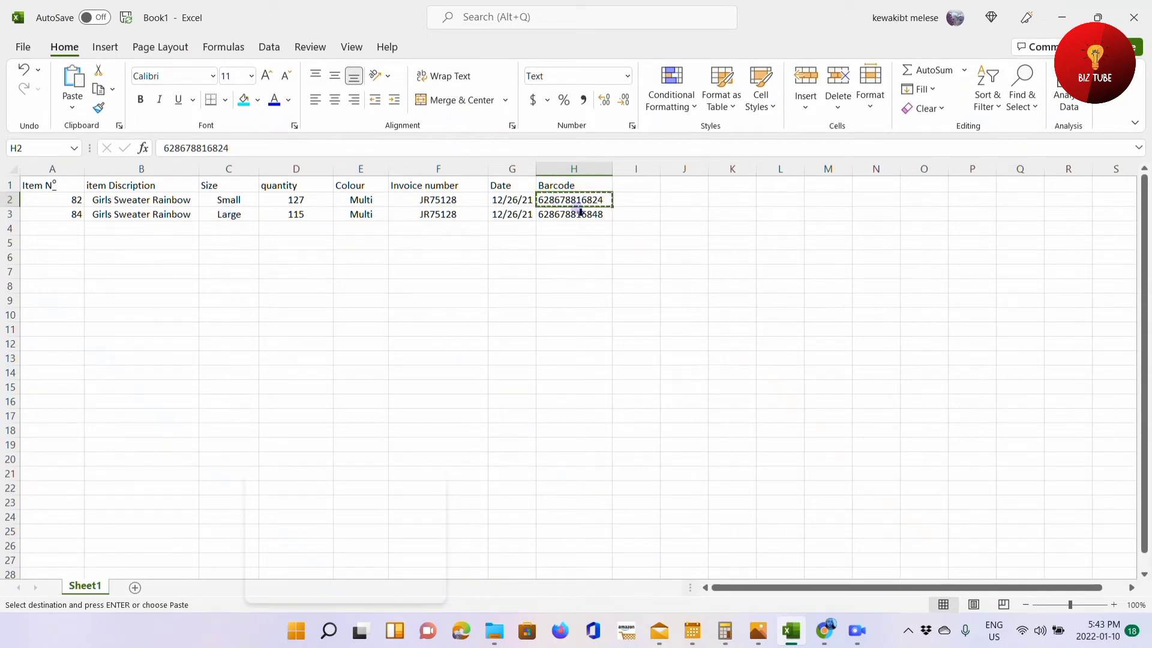
{"action": "left_click", "coordinate": [634, 211]}
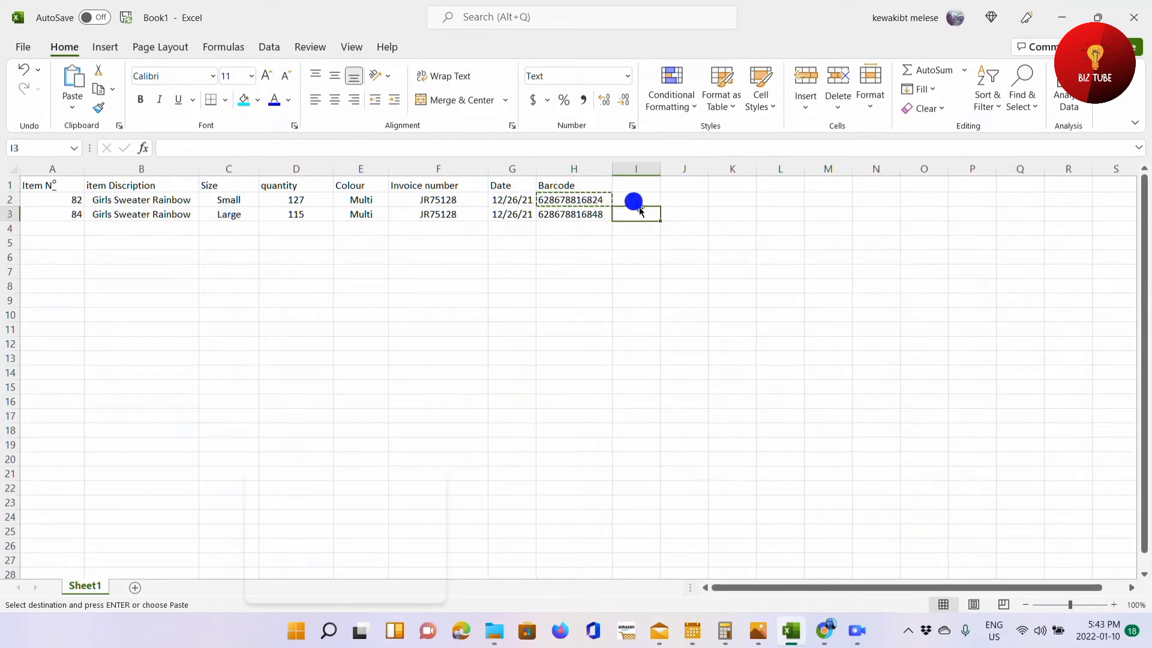
{"action": "left_click", "coordinate": [579, 228]}
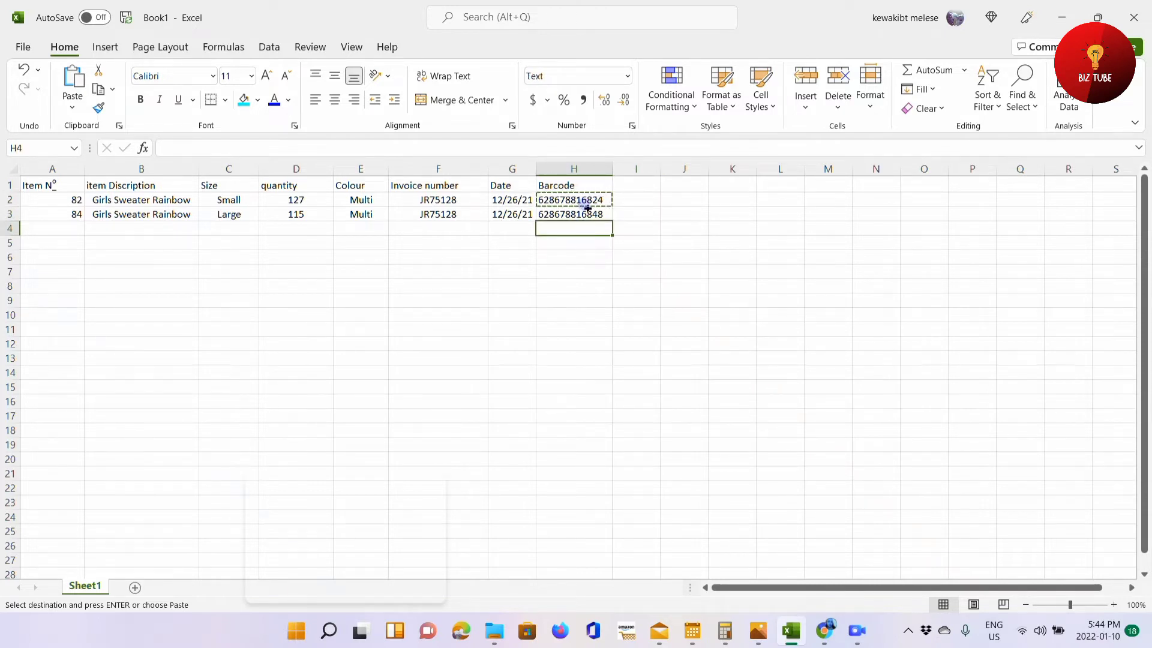
{"action": "left_click", "coordinate": [625, 197]}
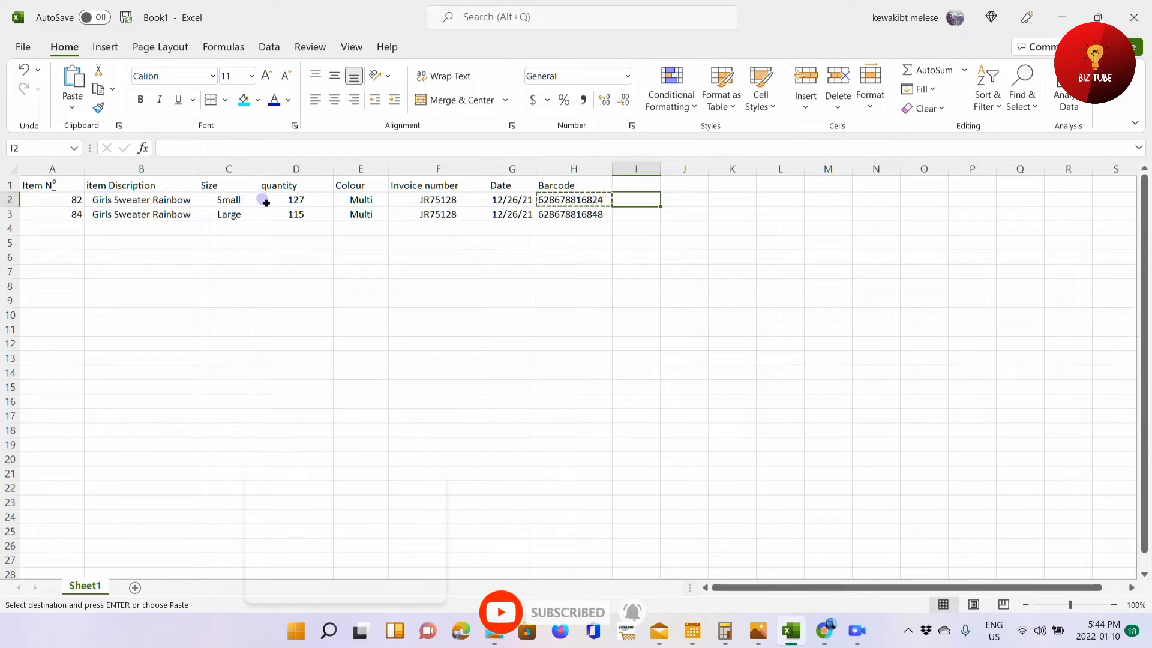
{"action": "left_click", "coordinate": [718, 202]}
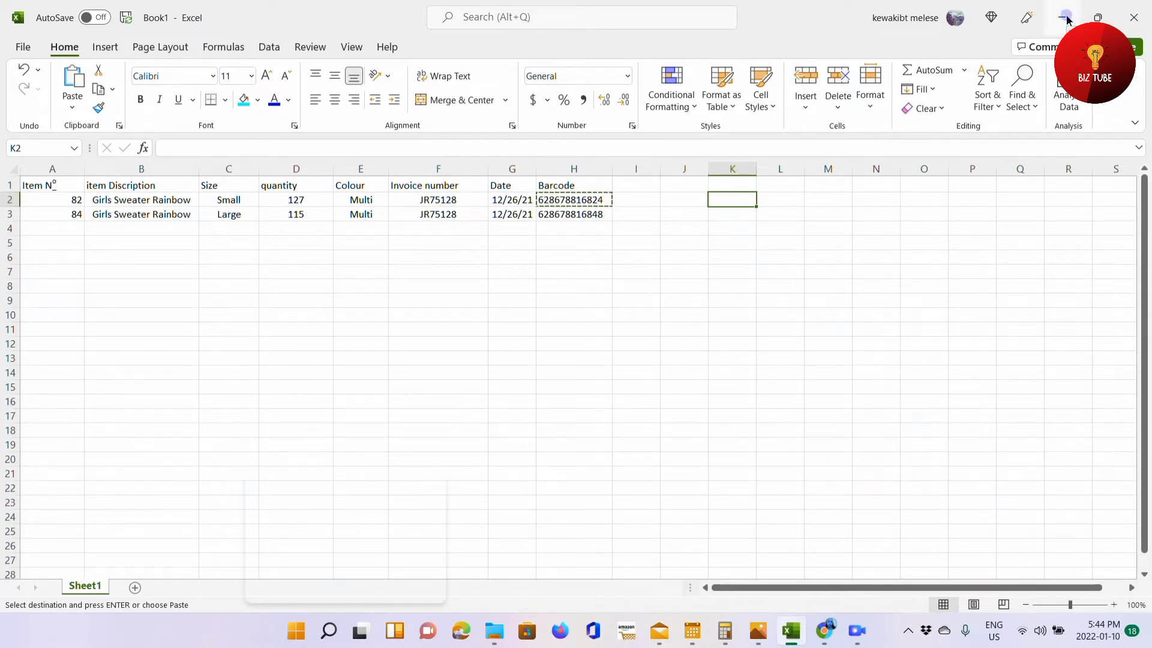
{"action": "key", "text": "Escape"}
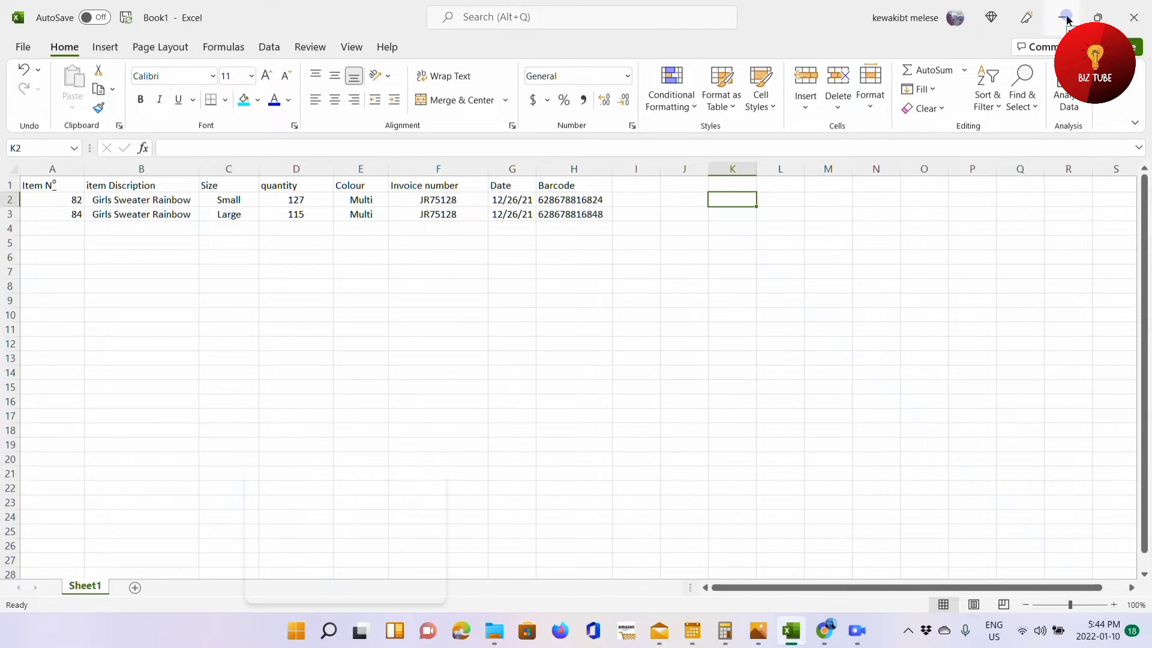
{"action": "left_click", "coordinate": [1066, 18]}
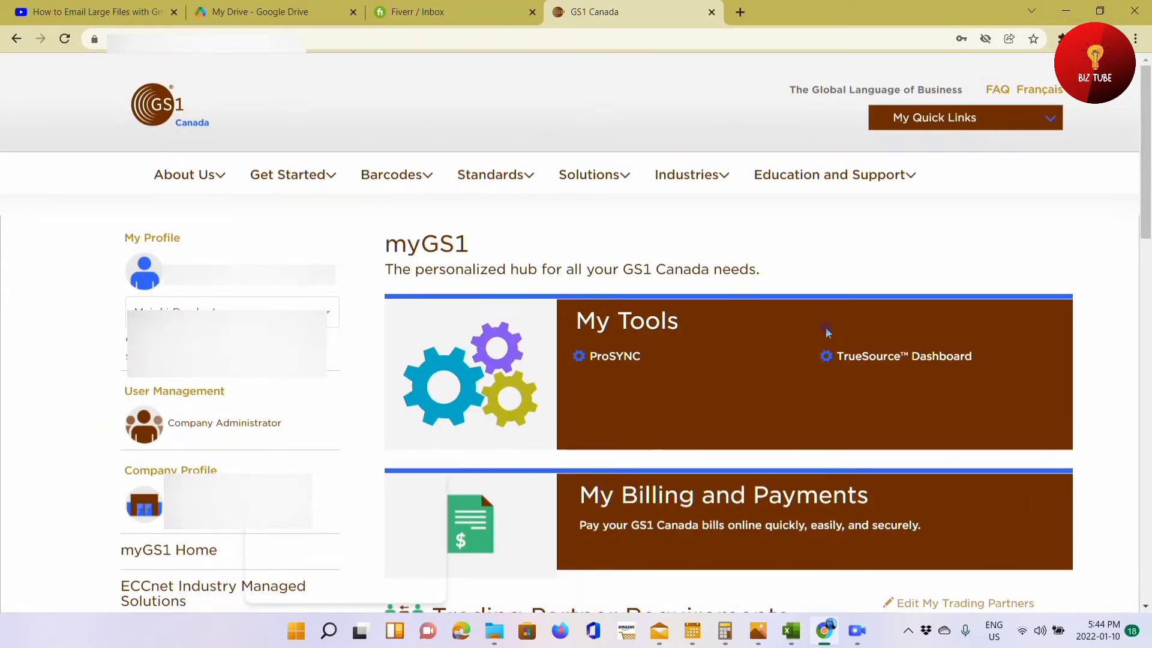
Open ProSYNC from myGS1 and start adding a product, dismissing the wizard's welcome message.
{"action": "left_click", "coordinate": [613, 359]}
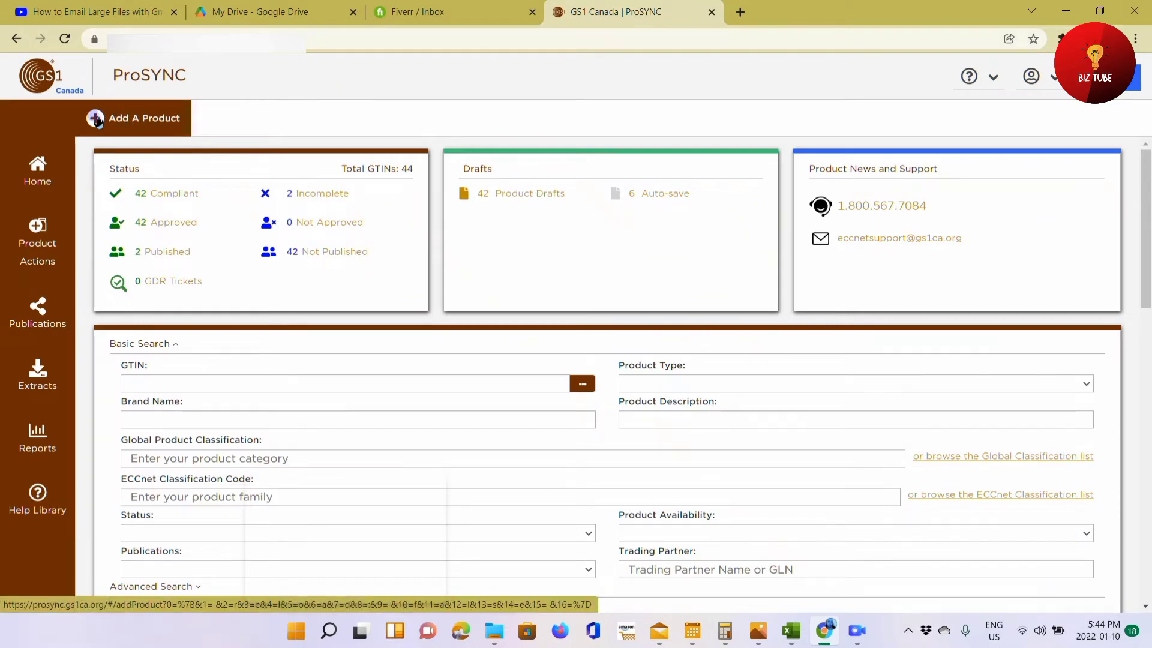
{"action": "left_click", "coordinate": [120, 120]}
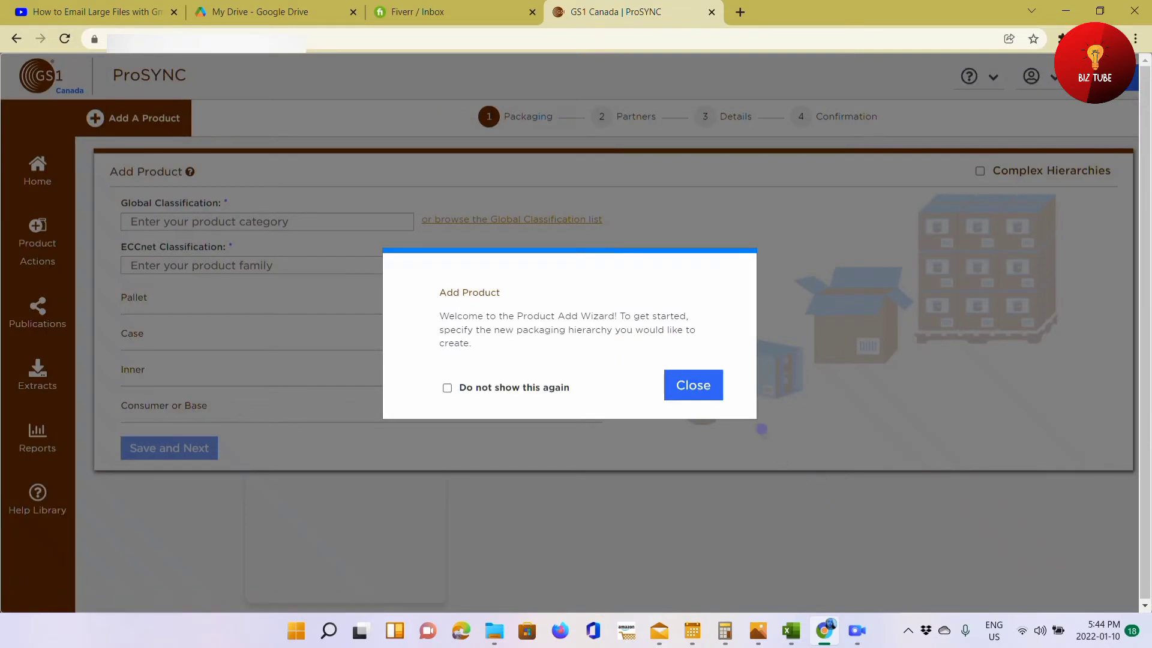
{"action": "left_click", "coordinate": [696, 390]}
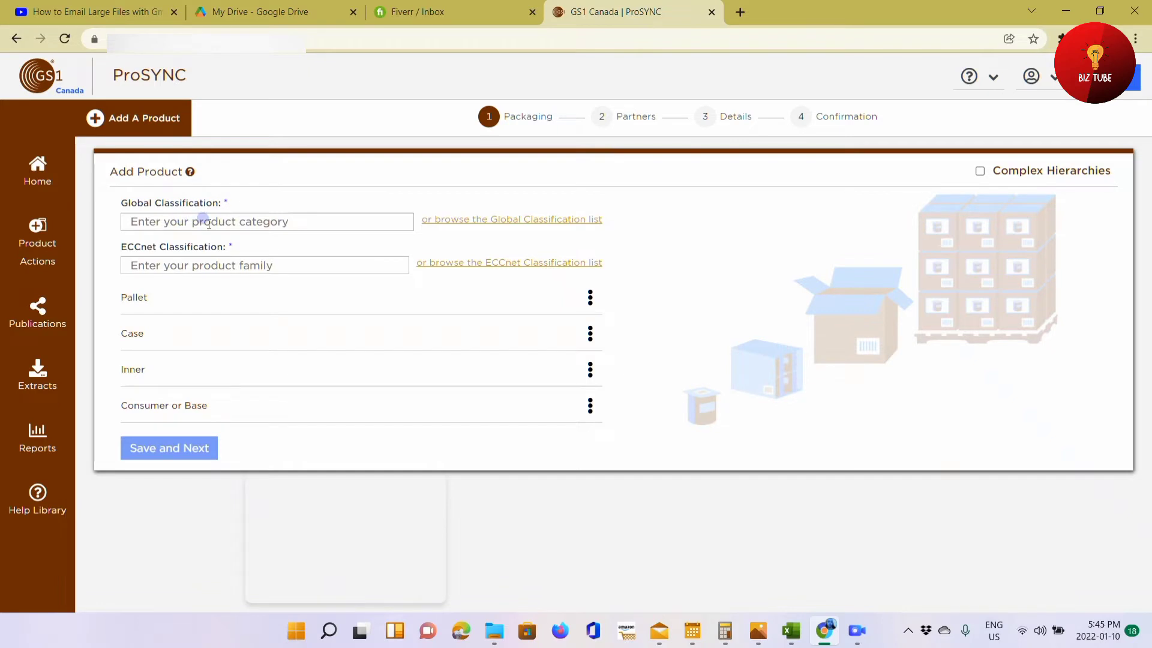
Set the product's Global Classification to Clothing > Clothing > Upper Body Wear/Tops > Sweaters/Pullovers - 10001351.
{"action": "left_click", "coordinate": [451, 225]}
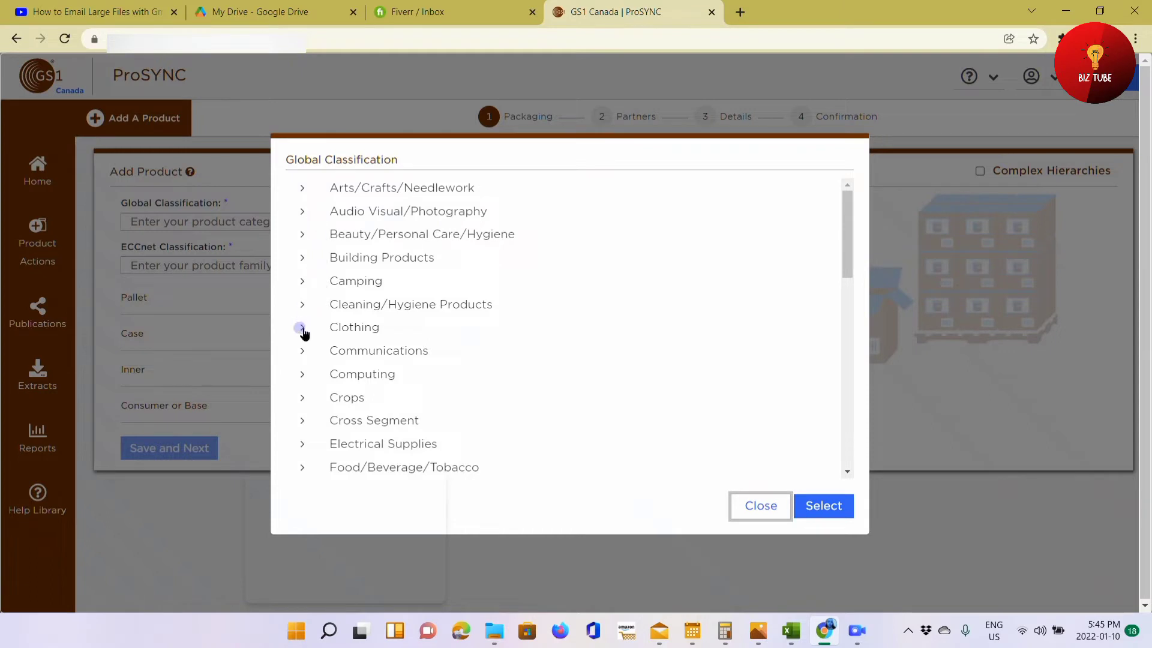
{"action": "left_click", "coordinate": [302, 328]}
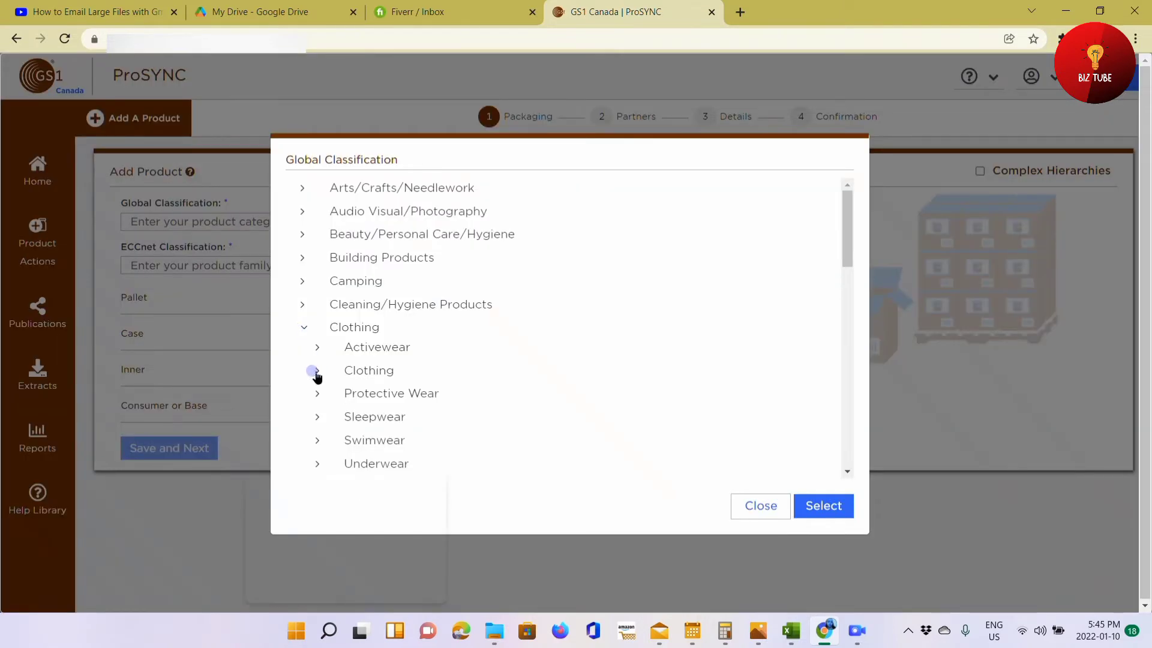
{"action": "left_click", "coordinate": [316, 372]}
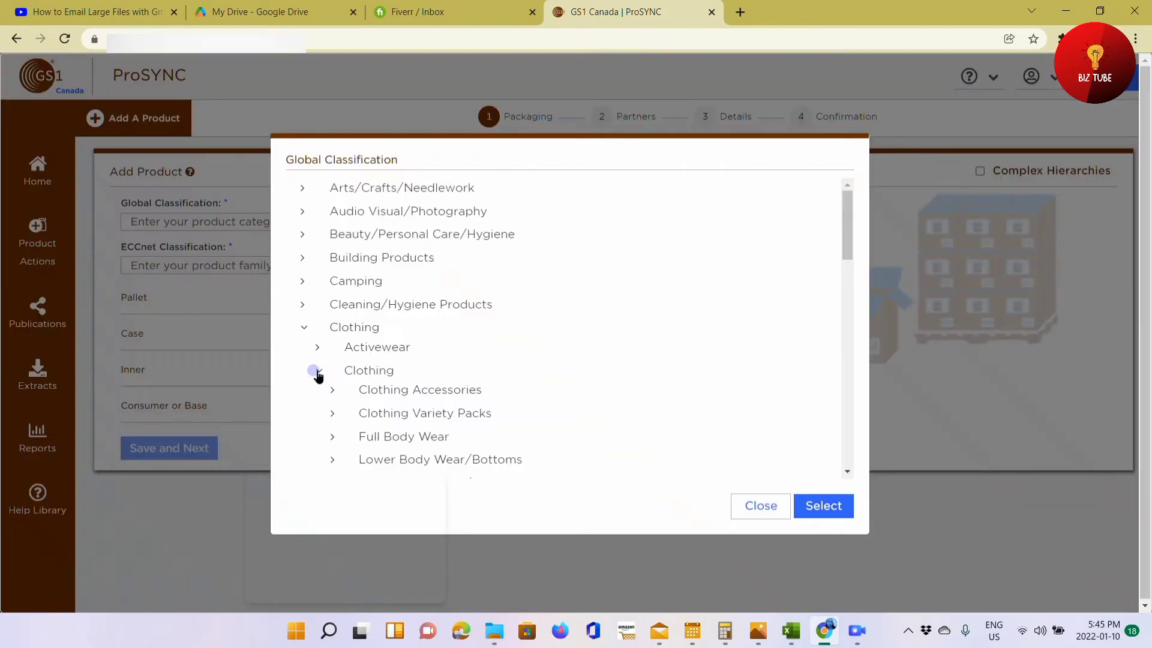
{"action": "scroll", "coordinate": [442, 384], "scroll_direction": "down", "scroll_amount": 1}
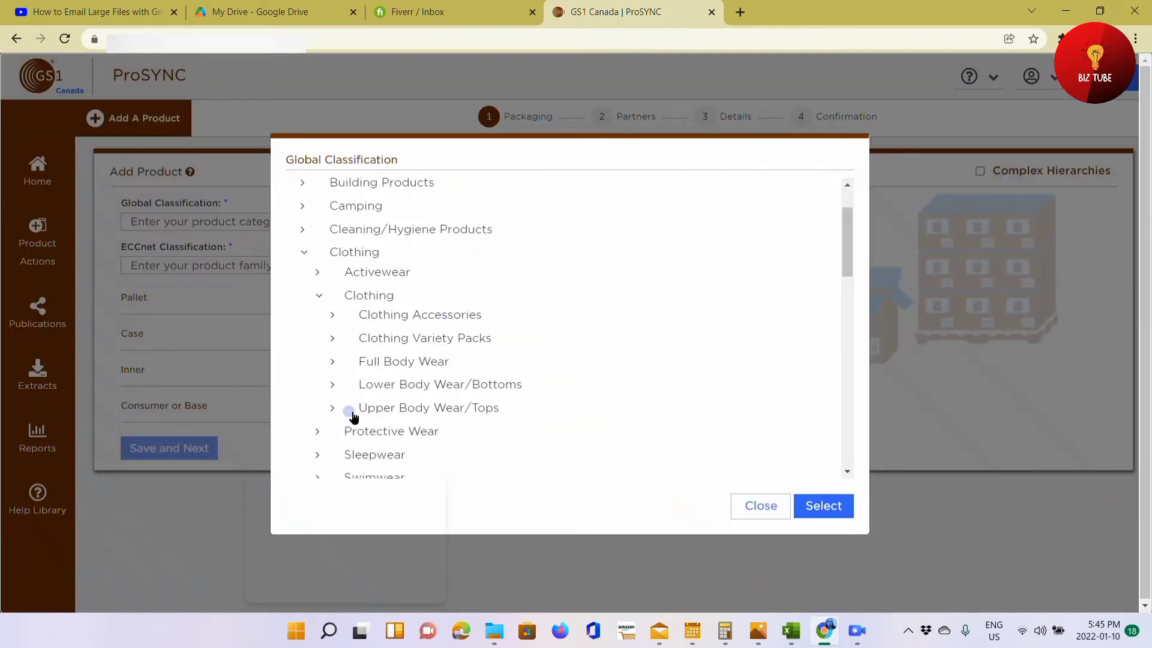
{"action": "left_click", "coordinate": [387, 409]}
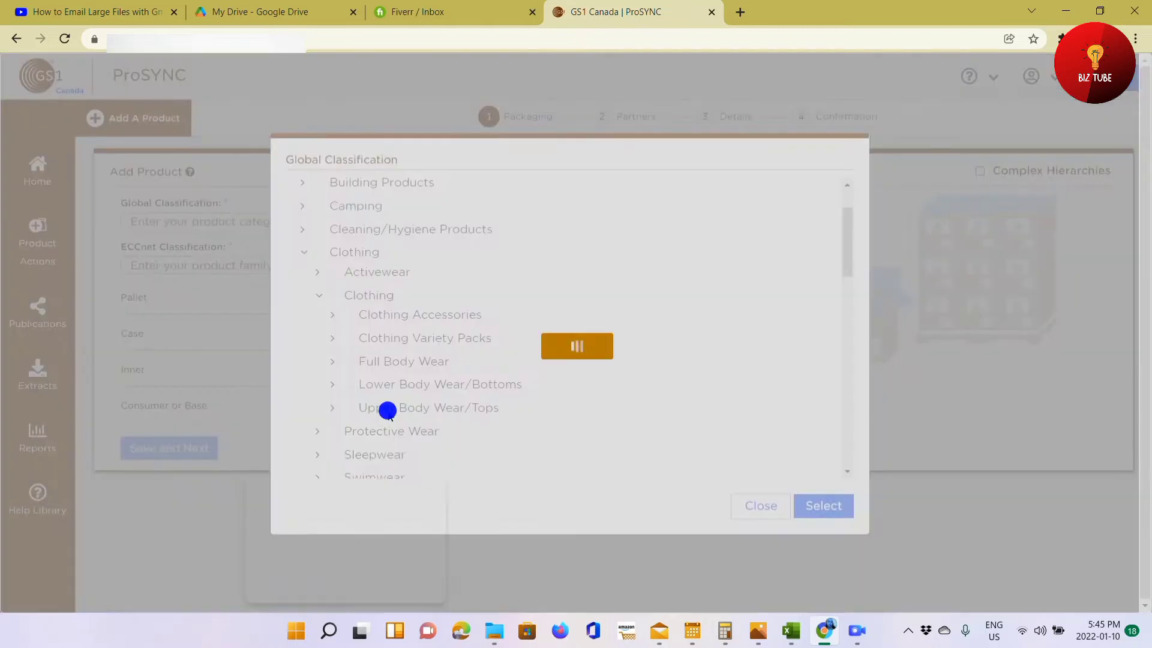
{"action": "scroll", "coordinate": [525, 396], "scroll_direction": "down", "scroll_amount": 2}
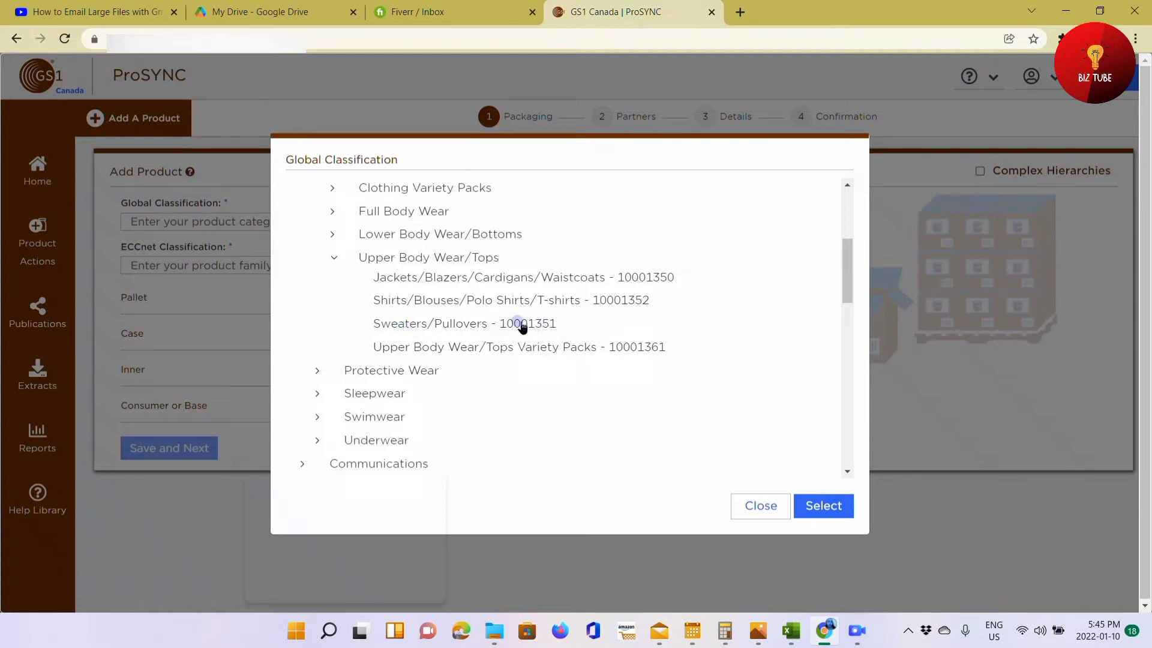
{"action": "left_click", "coordinate": [402, 325]}
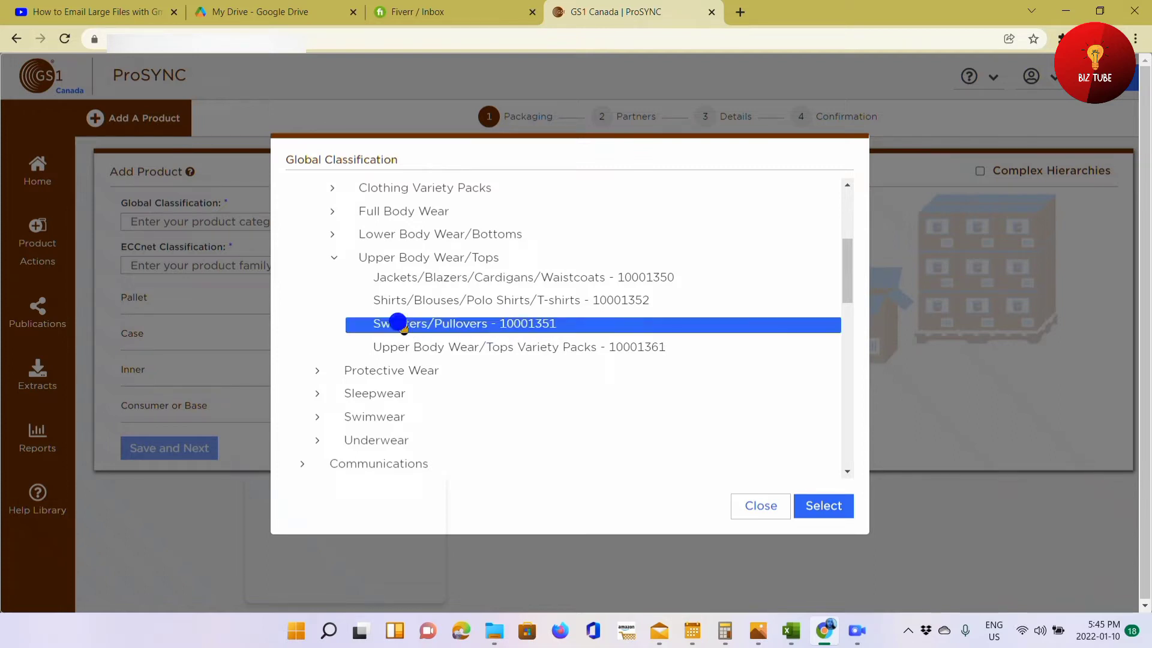
{"action": "left_click", "coordinate": [821, 504]}
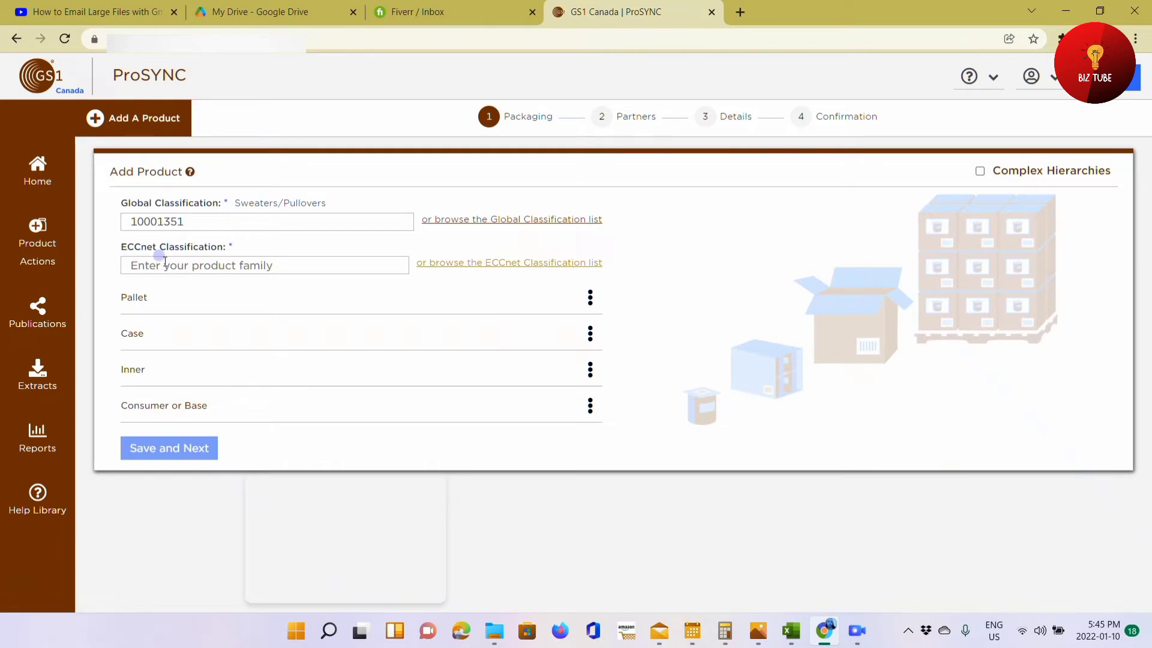
Set the ECCnet Classification to APPAREL & FOOTWEAR > GIRLSWEAR - 000004 and open the options for the Consumer or Base level.
{"action": "left_click", "coordinate": [516, 269]}
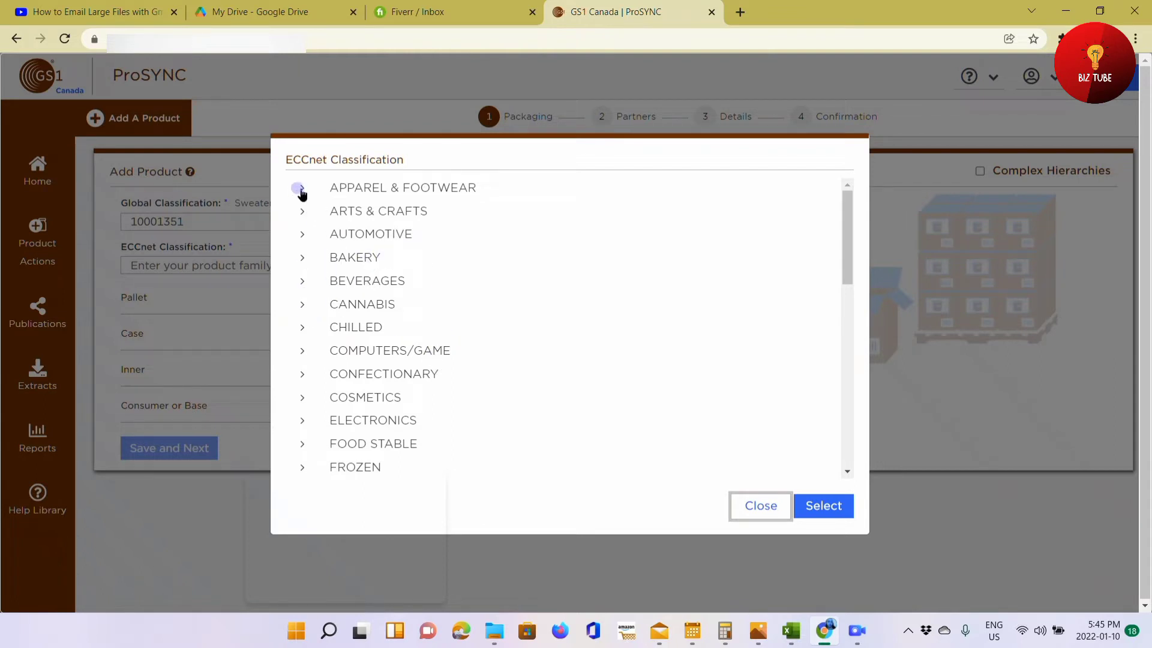
{"action": "left_click", "coordinate": [301, 189]}
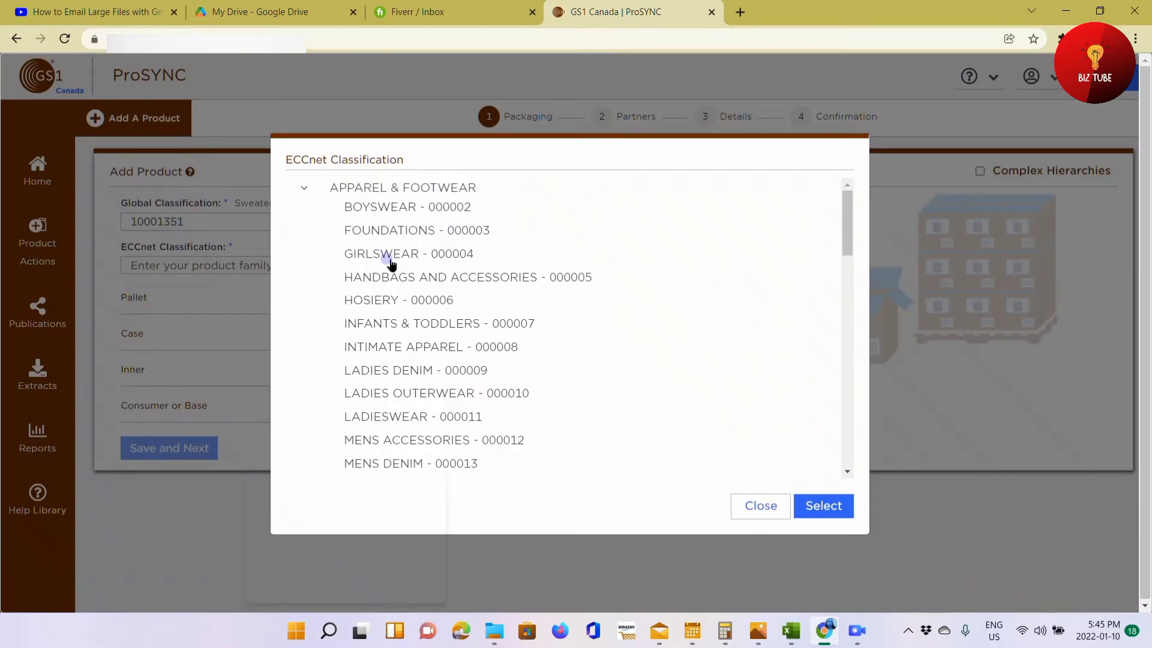
{"action": "left_click", "coordinate": [362, 253]}
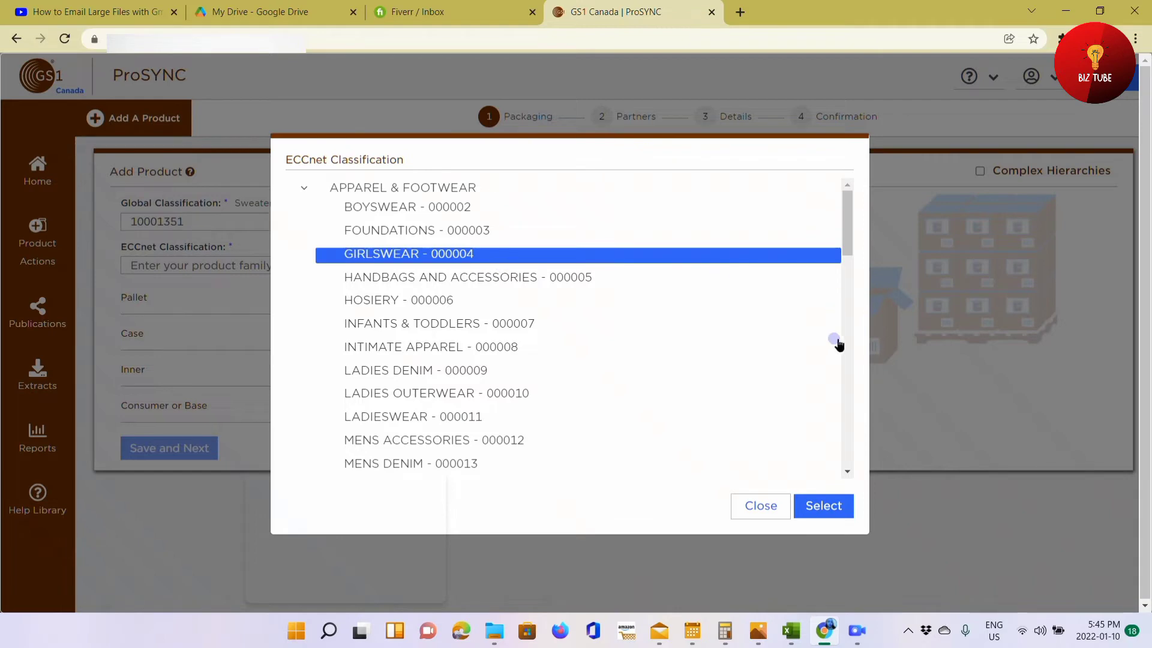
{"action": "left_click", "coordinate": [826, 504]}
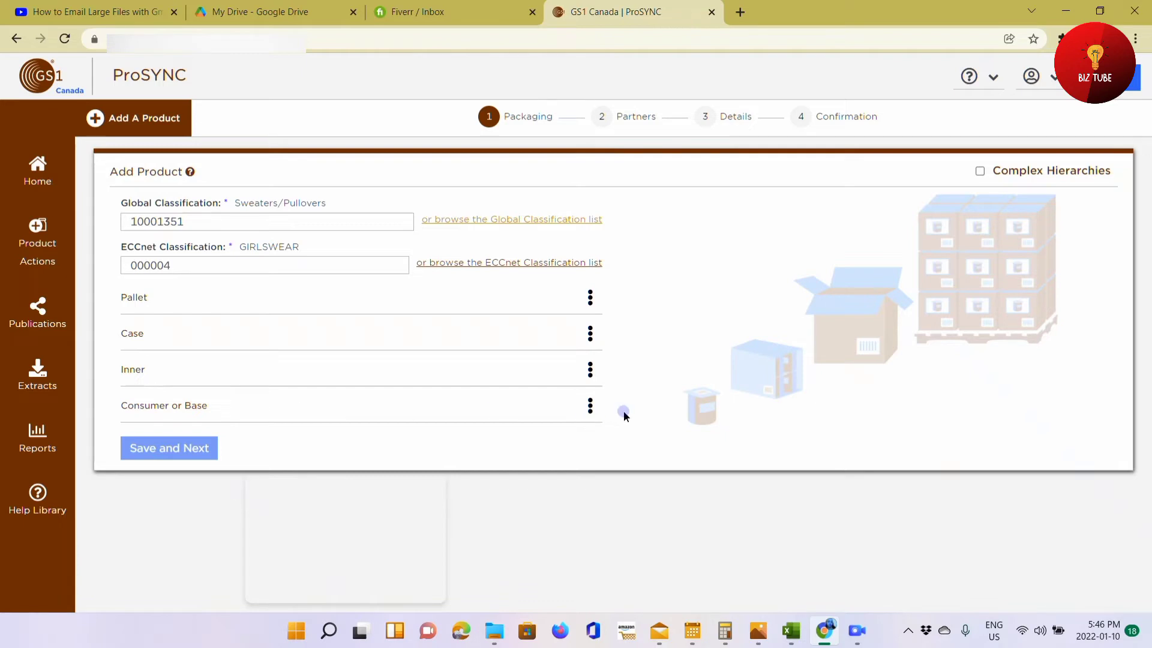
{"action": "left_click", "coordinate": [590, 406]}
{"action": "left_click", "coordinate": [513, 378]}
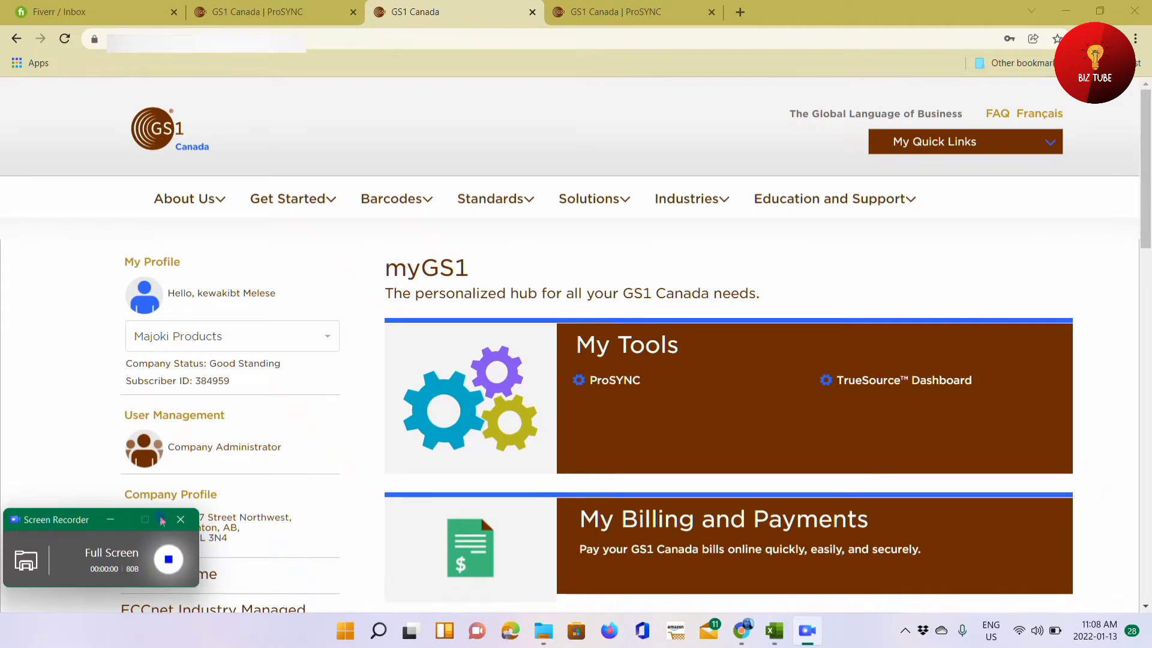
Switch to the Excel workbook Book1 and review the row for item 16, the small Girls Black Coat.
{"action": "left_click", "coordinate": [118, 521]}
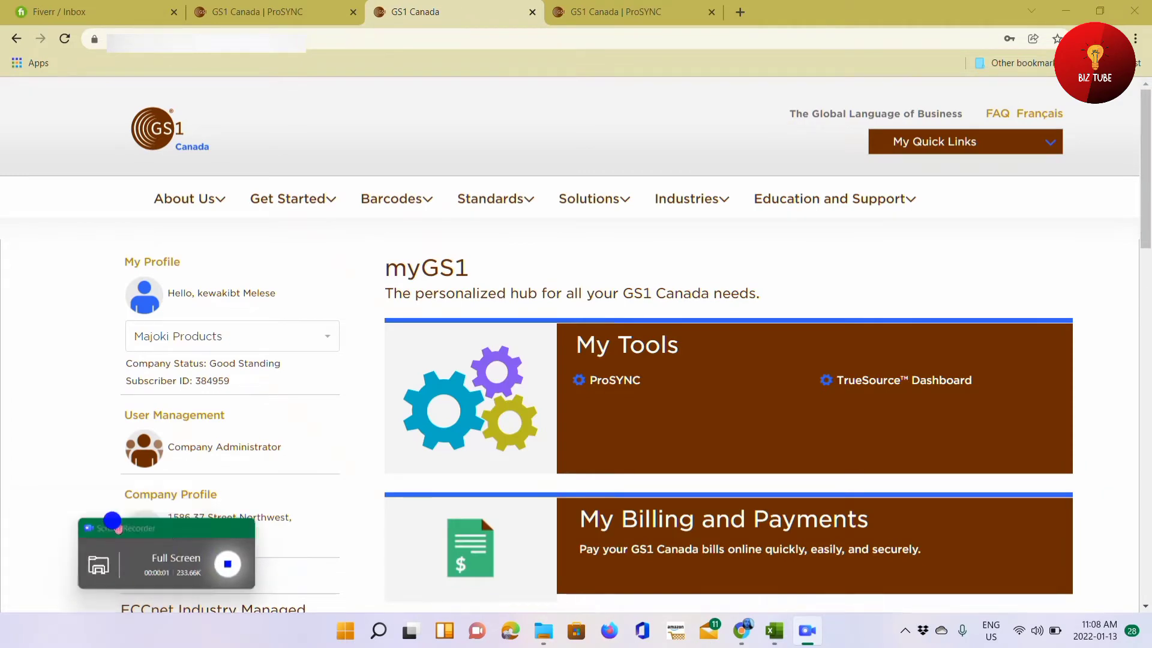
{"action": "left_click", "coordinate": [773, 631]}
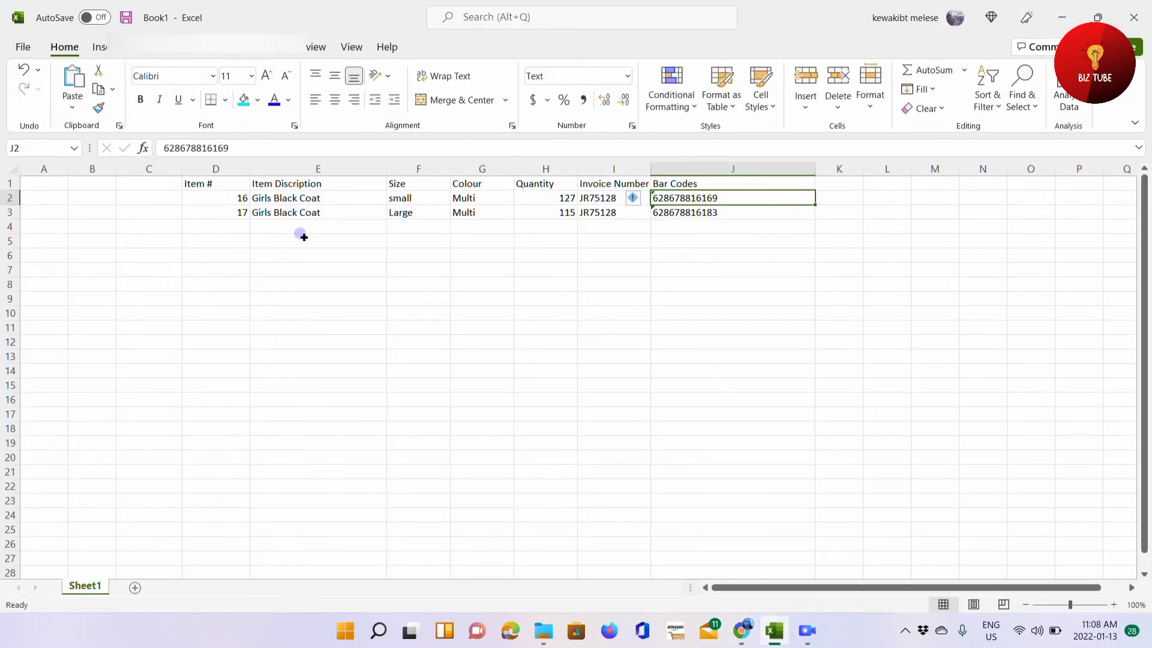
{"action": "left_click", "coordinate": [304, 239]}
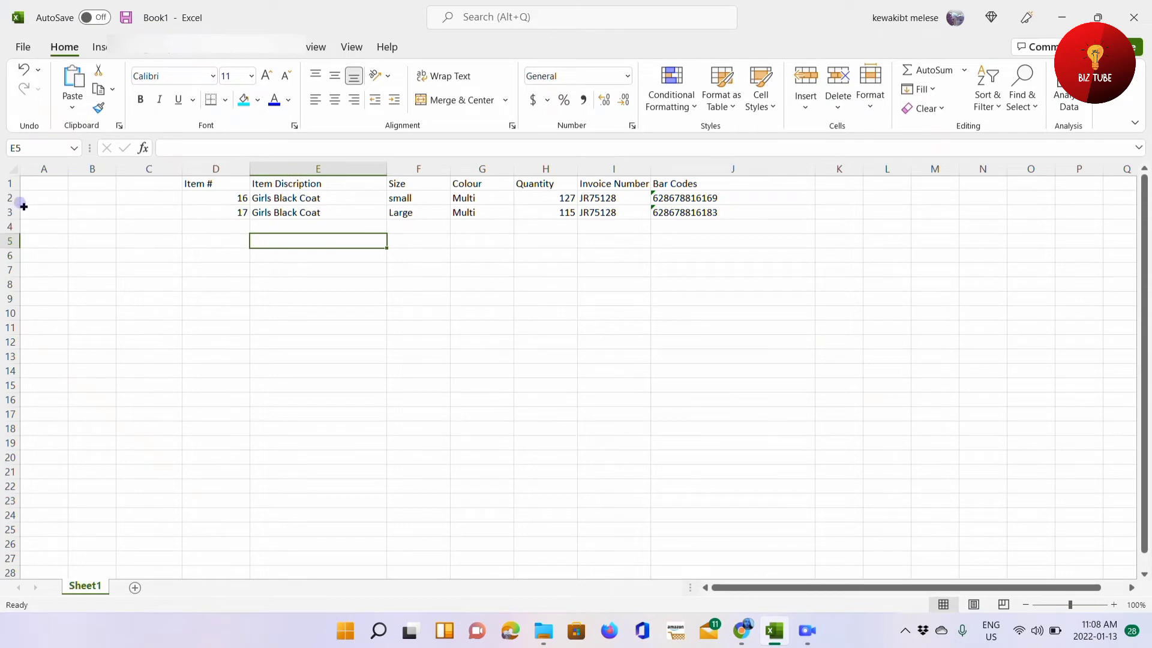
{"action": "left_click", "coordinate": [7, 197]}
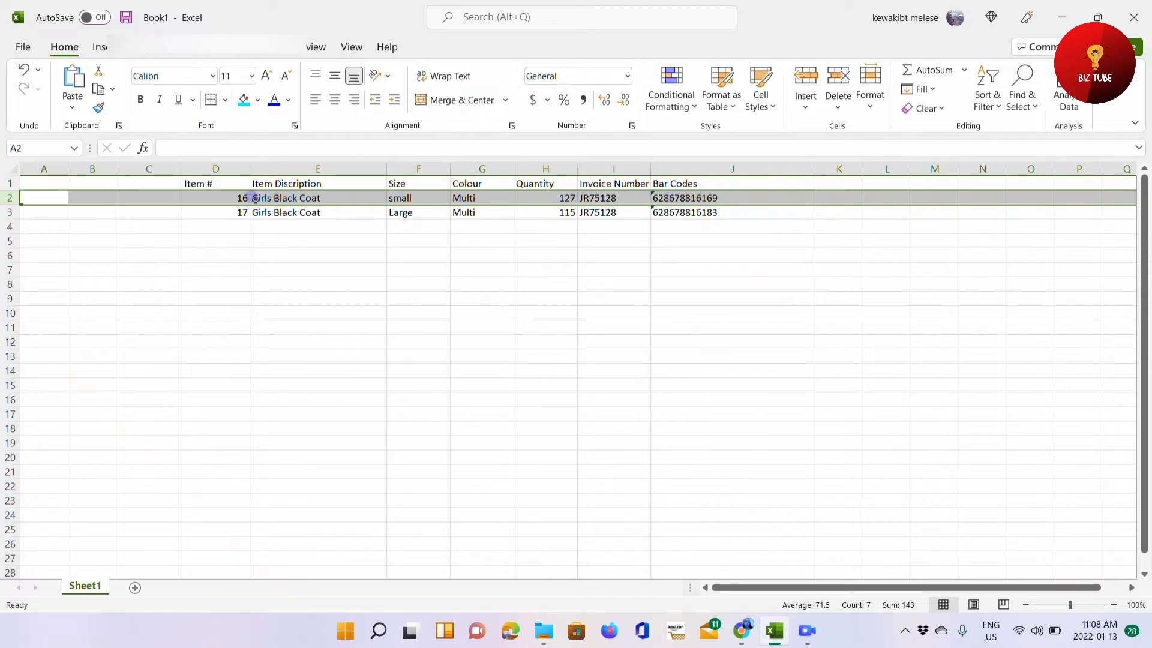
{"action": "left_click", "coordinate": [1061, 18]}
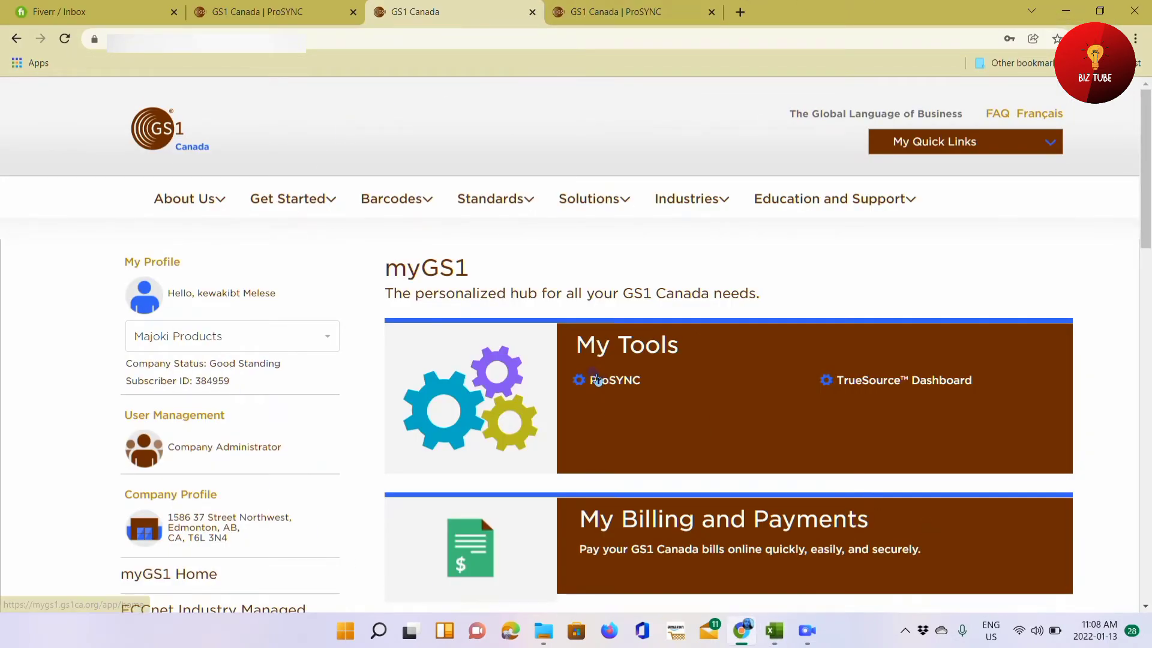
Return to the Add Product form and set the Global Classification to Upper Body Wear/Tops > Jackets/Blazers/Cardigans/Waistcoats - 10001350.
{"action": "left_click", "coordinate": [606, 12]}
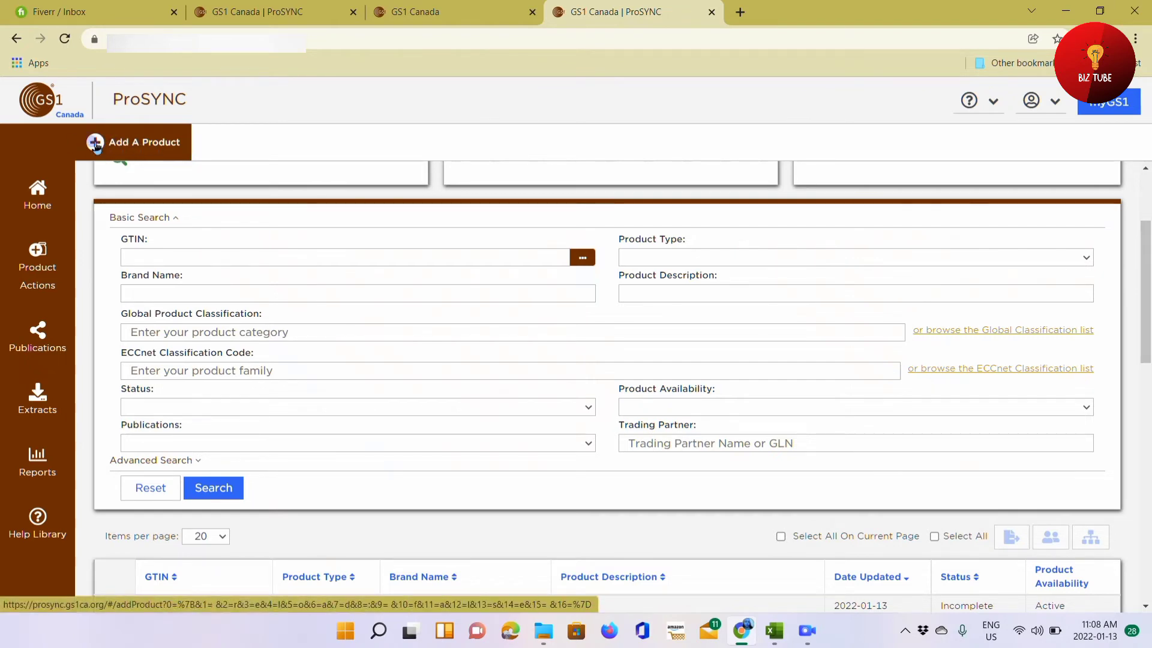
{"action": "left_click", "coordinate": [255, 10]}
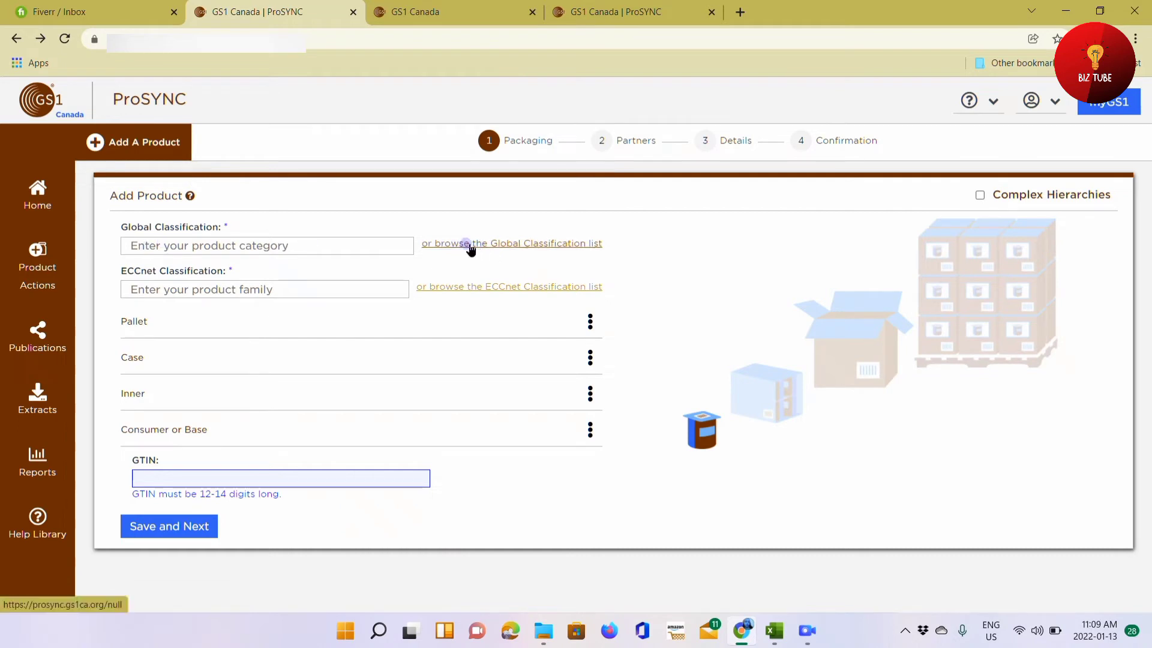
{"action": "left_click", "coordinate": [265, 244]}
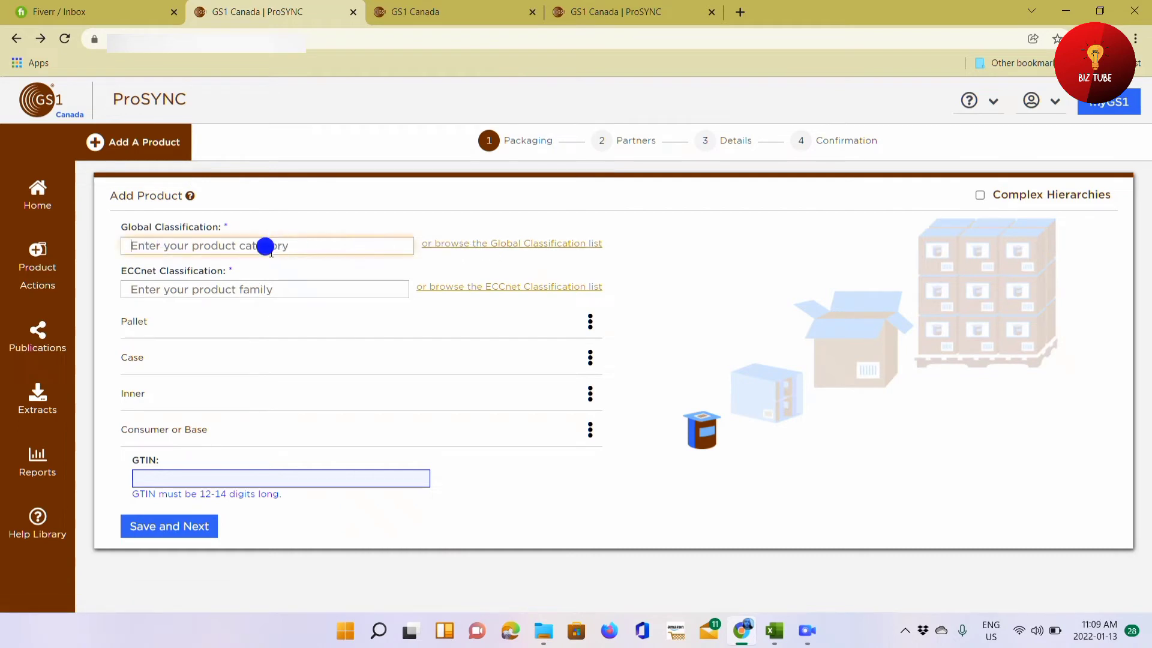
{"action": "left_click", "coordinate": [534, 244]}
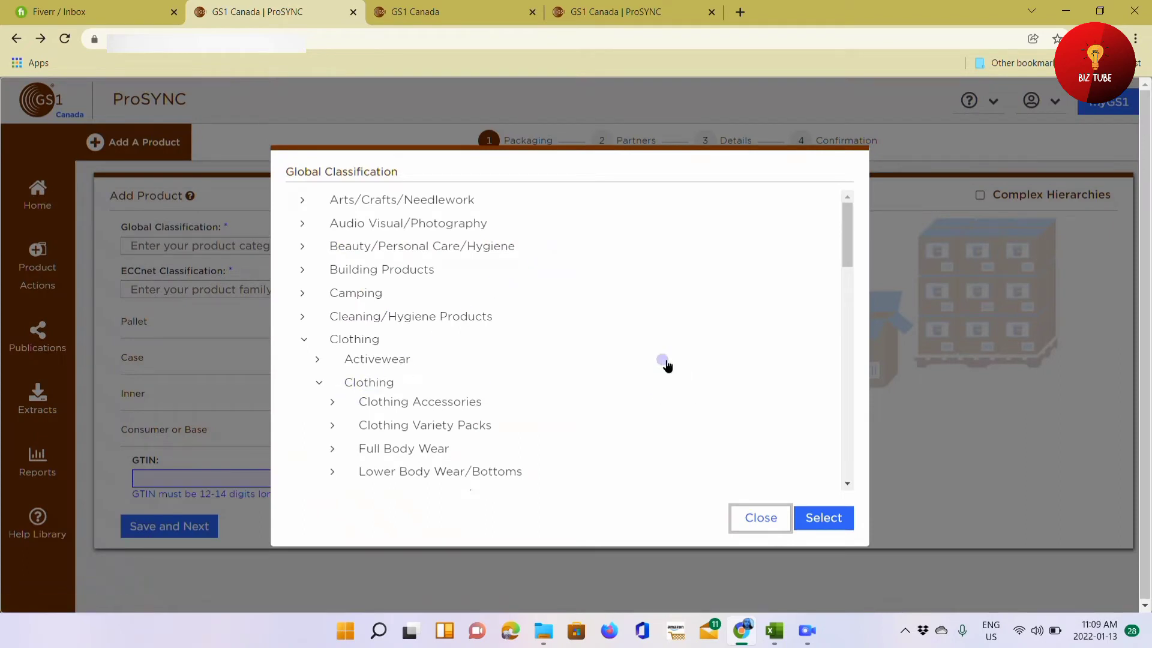
{"action": "scroll", "coordinate": [664, 362], "scroll_direction": "down", "scroll_amount": 1}
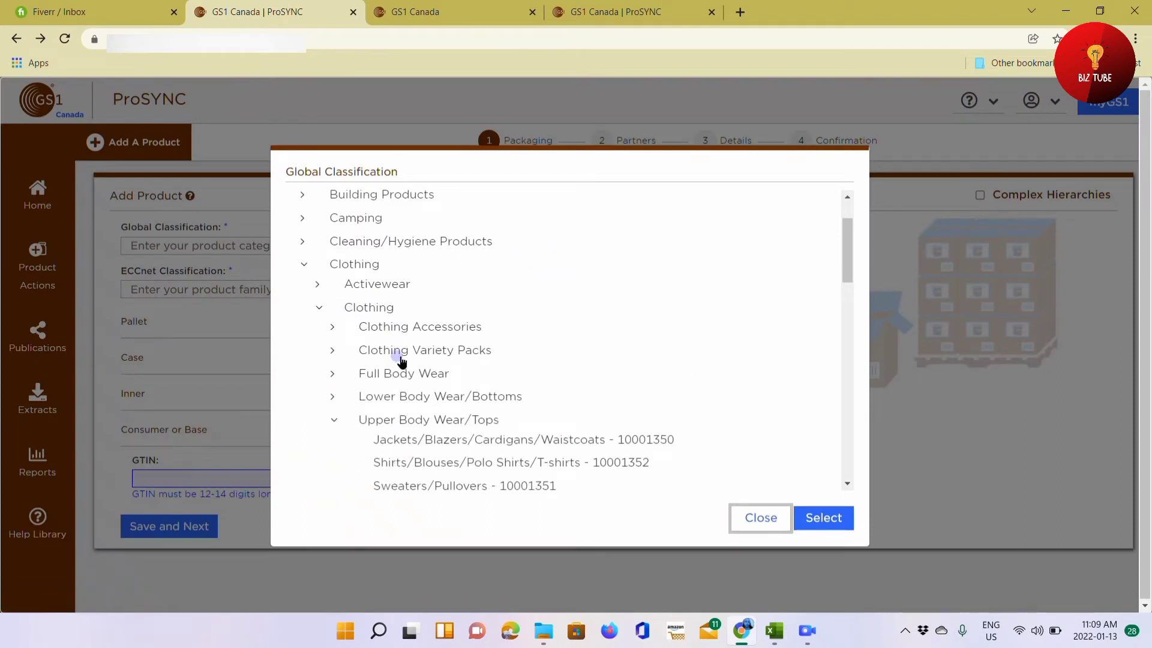
{"action": "scroll", "coordinate": [540, 381], "scroll_direction": "down", "scroll_amount": 2}
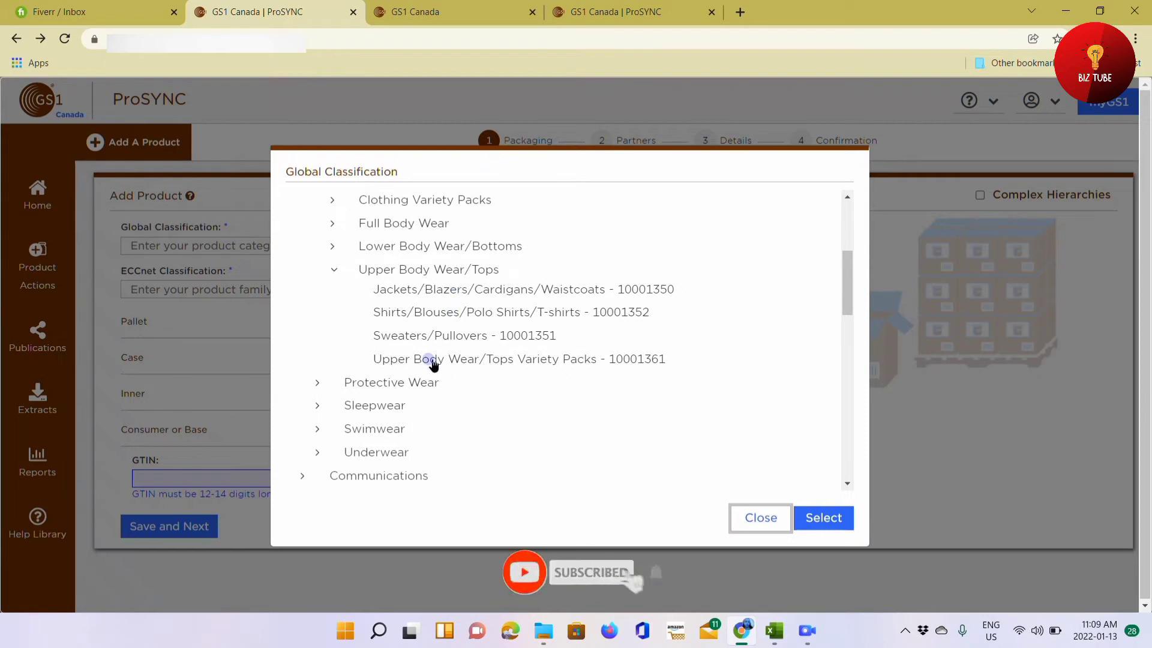
{"action": "left_click", "coordinate": [444, 289]}
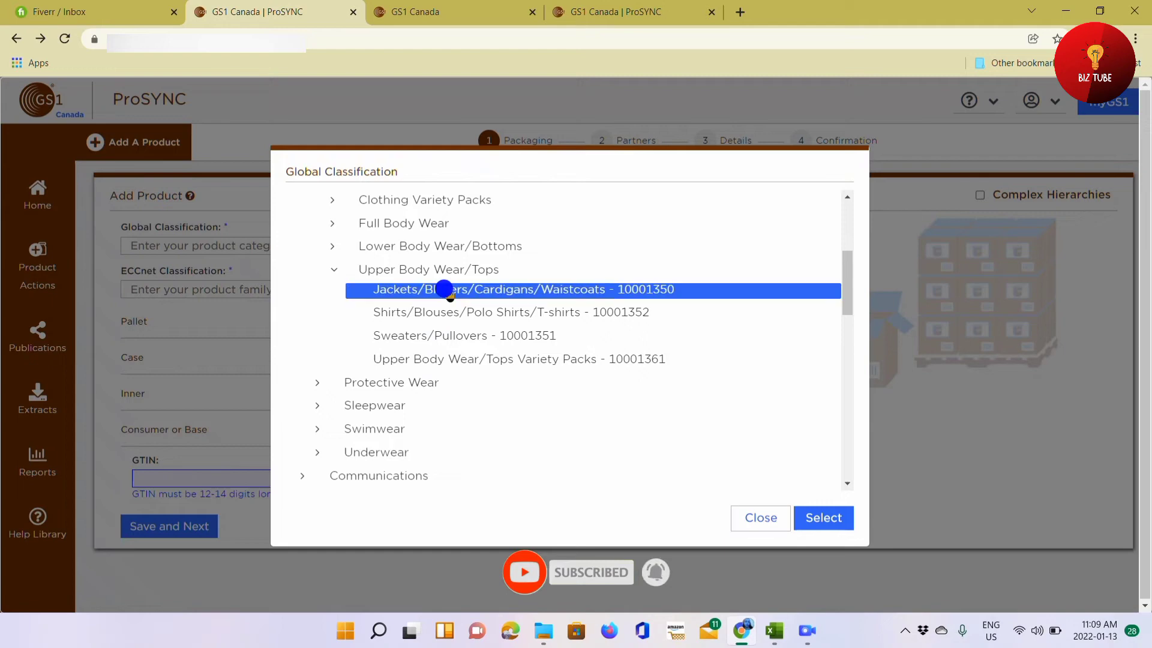
{"action": "left_click", "coordinate": [819, 520]}
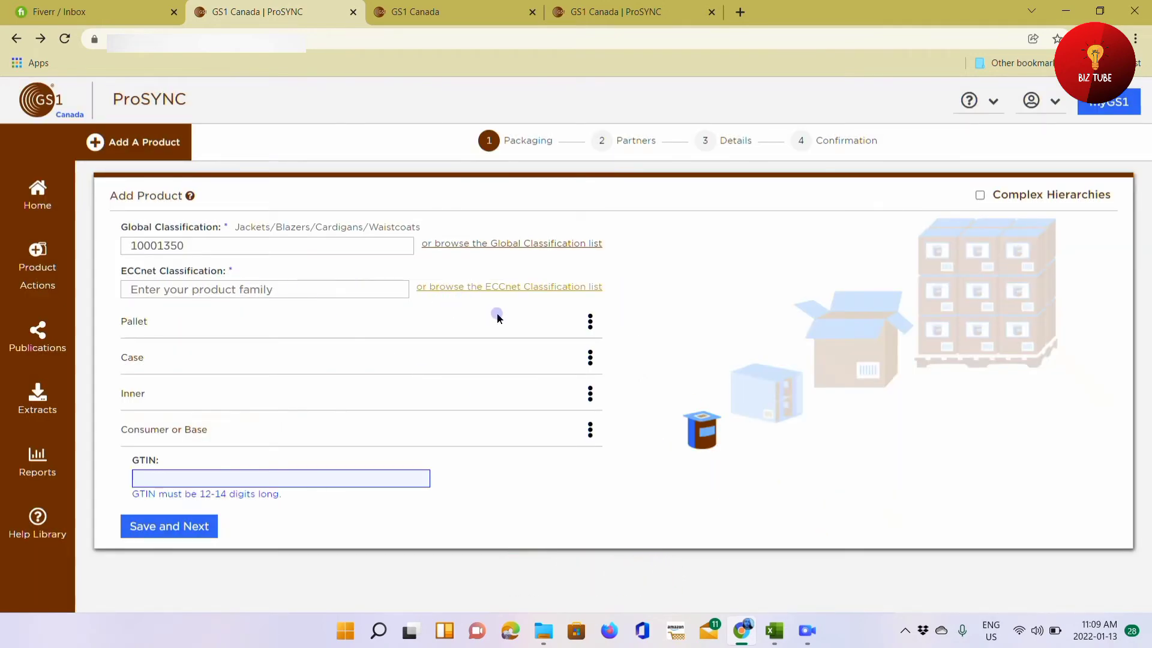
Set the ECCnet Classification to APPAREL & FOOTWEAR > GIRLSWEAR - 000004.
{"action": "left_click", "coordinate": [498, 291]}
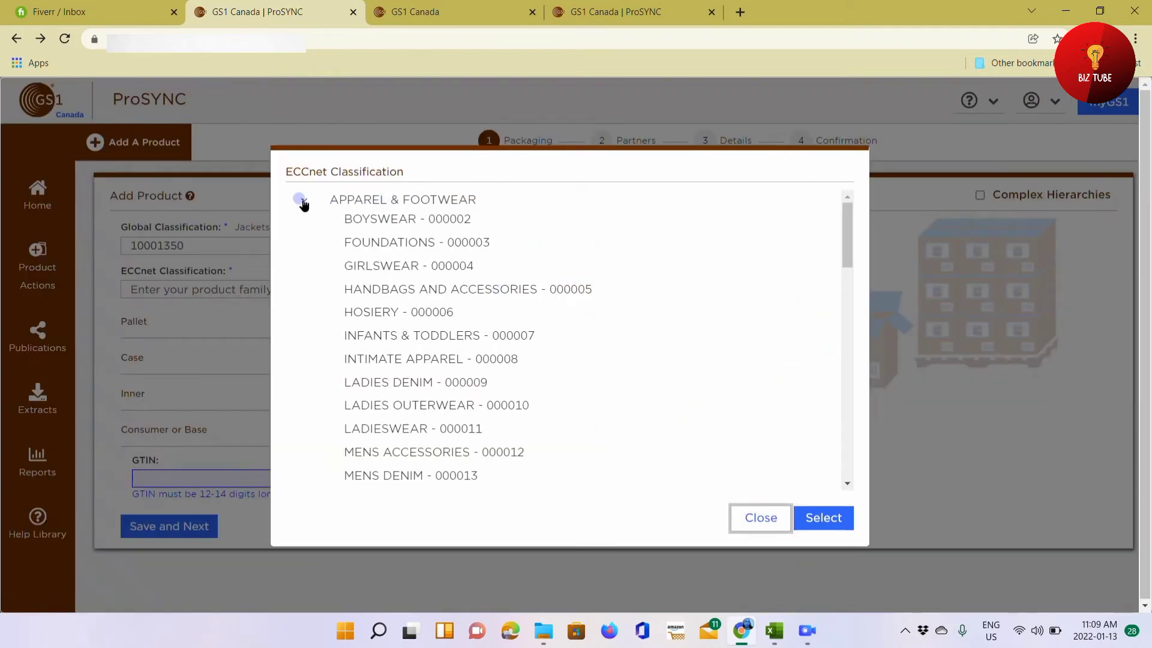
{"action": "scroll", "coordinate": [444, 291], "scroll_direction": "down", "scroll_amount": 7}
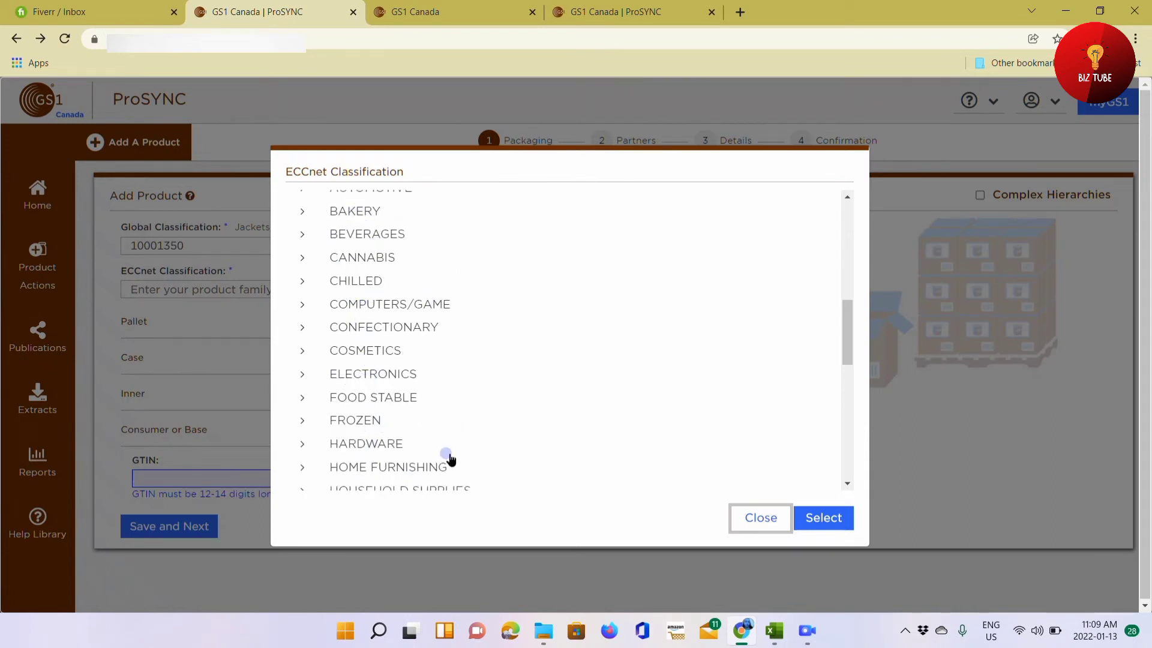
{"action": "scroll", "coordinate": [416, 430], "scroll_direction": "up", "scroll_amount": 7}
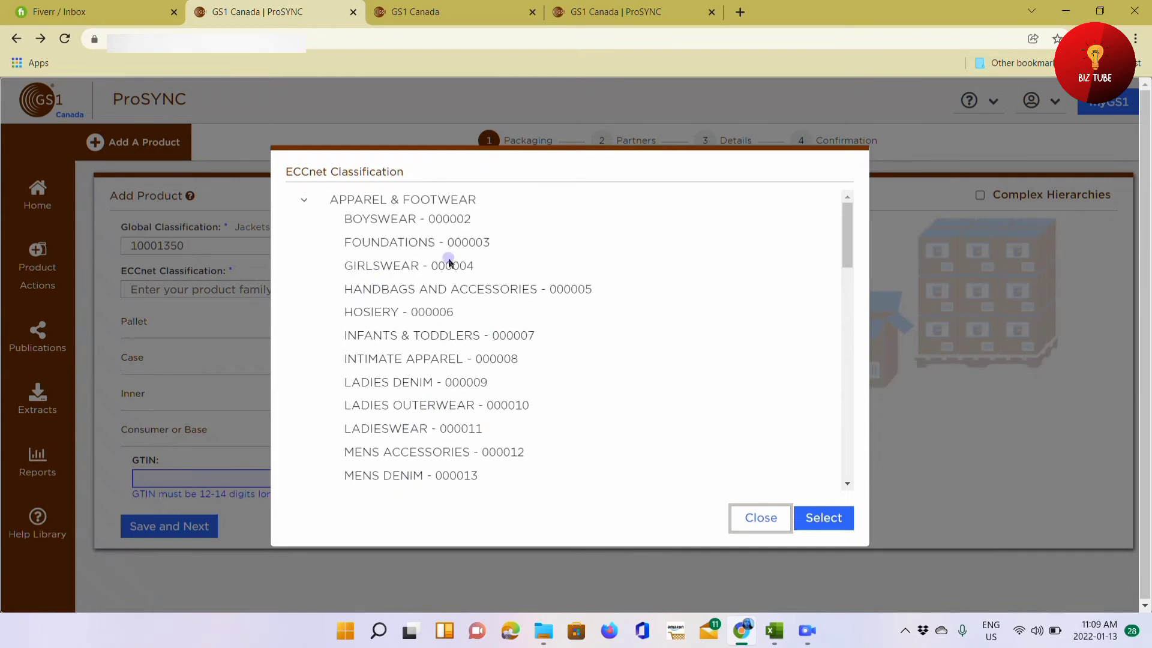
{"action": "left_click_drag", "start_coordinate": [348, 270], "coordinate": [372, 266]}
{"action": "left_click", "coordinate": [818, 524]}
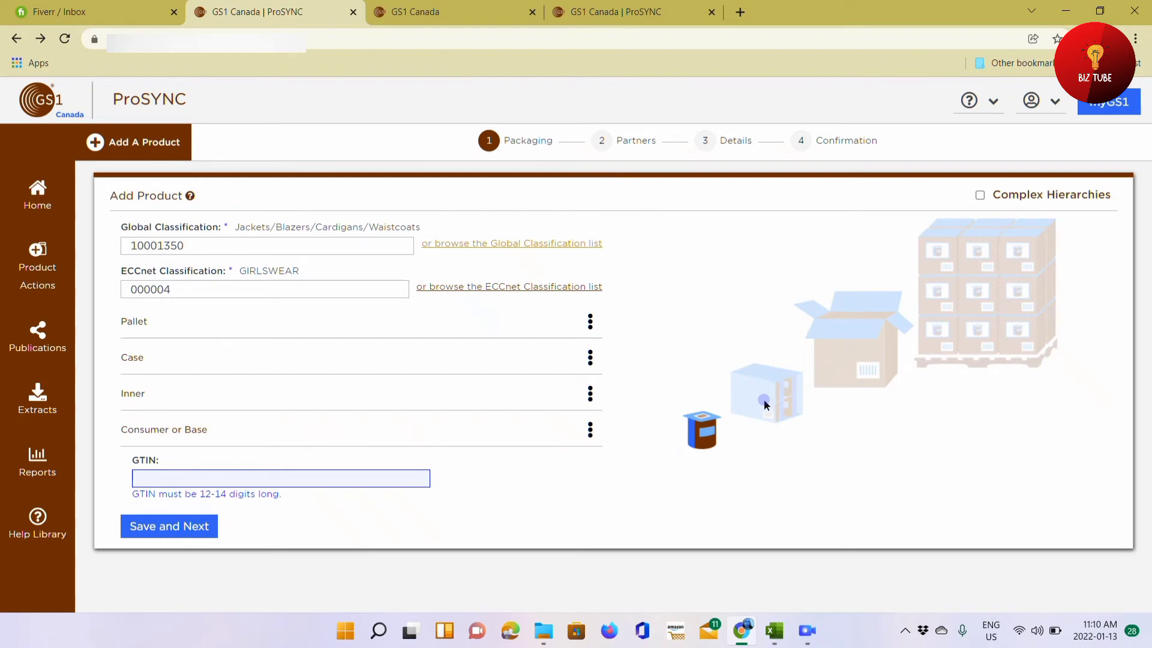
{"action": "left_click", "coordinate": [589, 429]}
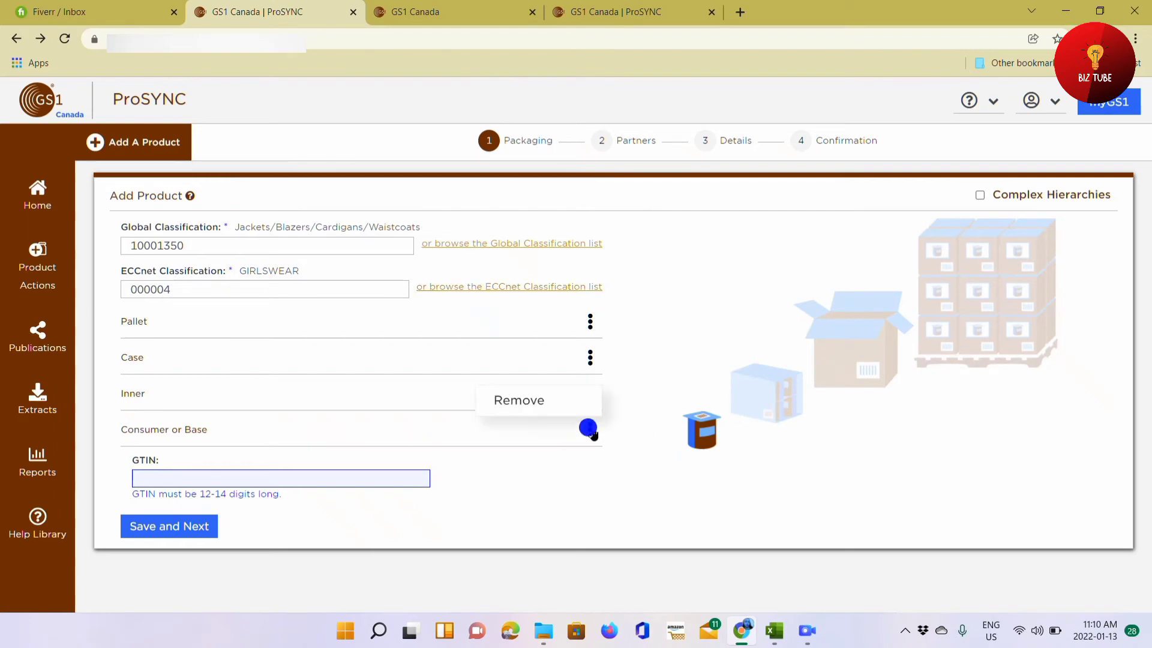
{"action": "left_click", "coordinate": [471, 430]}
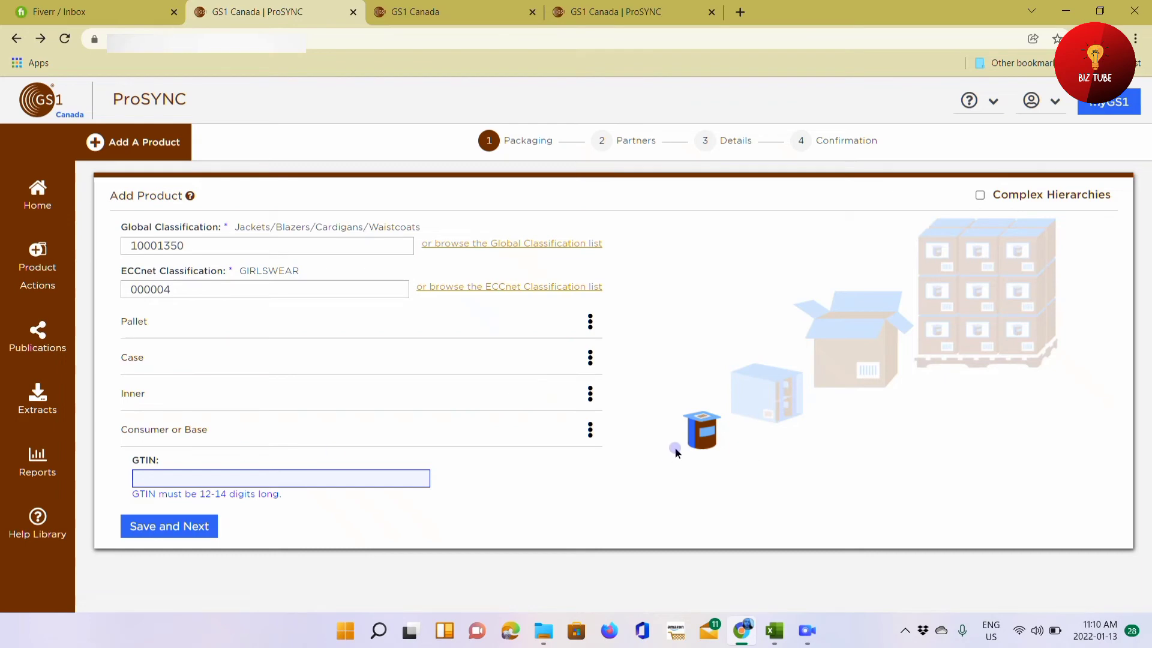
{"action": "left_click", "coordinate": [165, 477]}
{"action": "left_click", "coordinate": [308, 473]}
{"action": "right_click", "coordinate": [160, 478]}
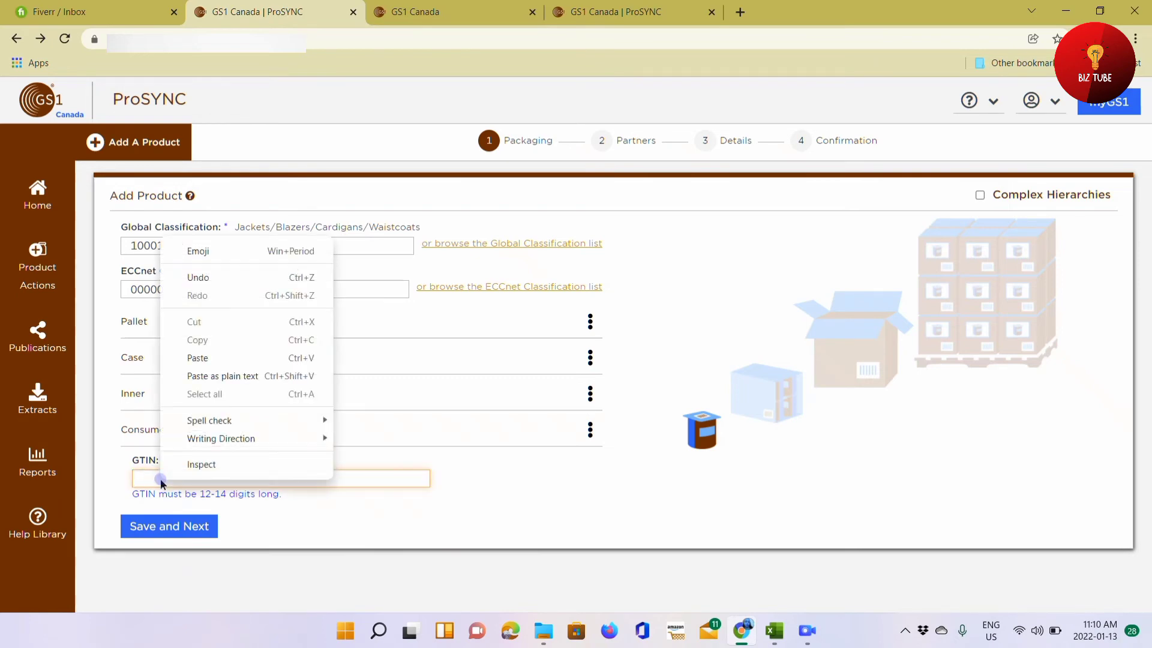
{"action": "left_click", "coordinate": [197, 358]}
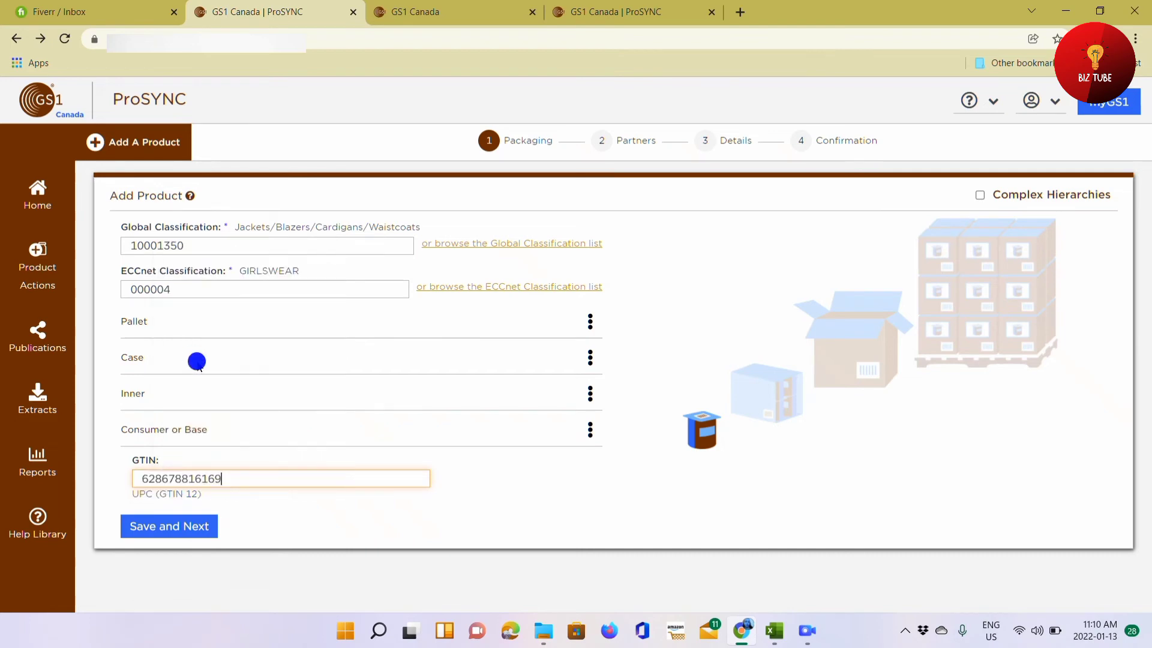
{"action": "left_click", "coordinate": [264, 506]}
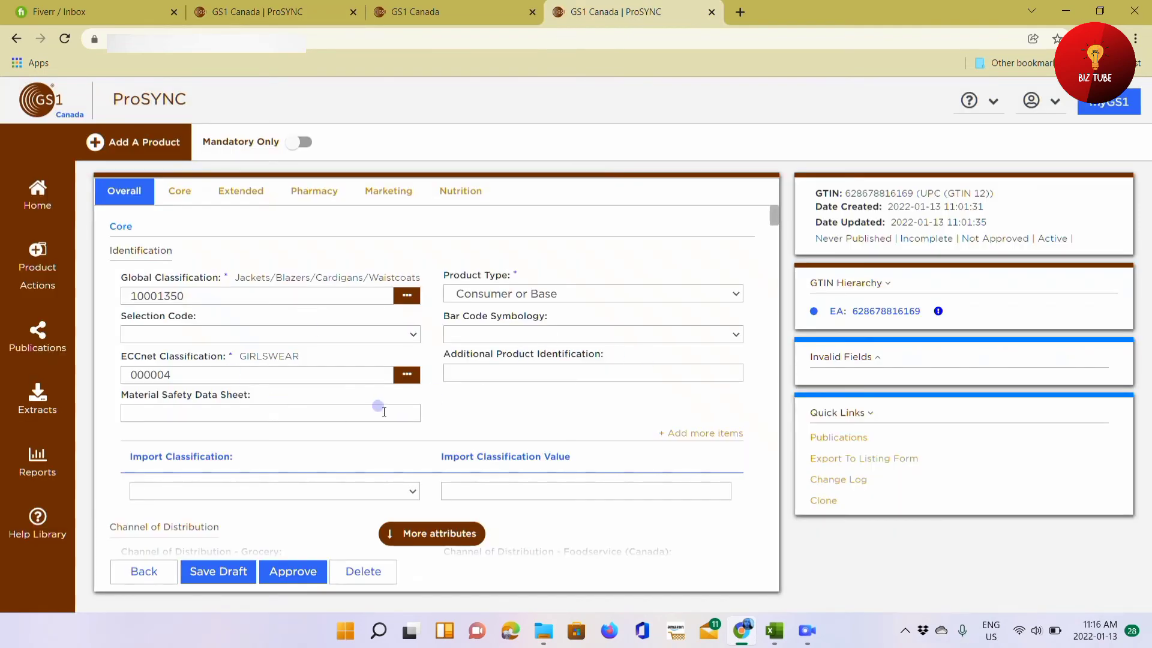
Limit the product details to mandatory attributes only and choose Consumer or Base as the Product Type.
{"action": "left_click", "coordinate": [295, 146]}
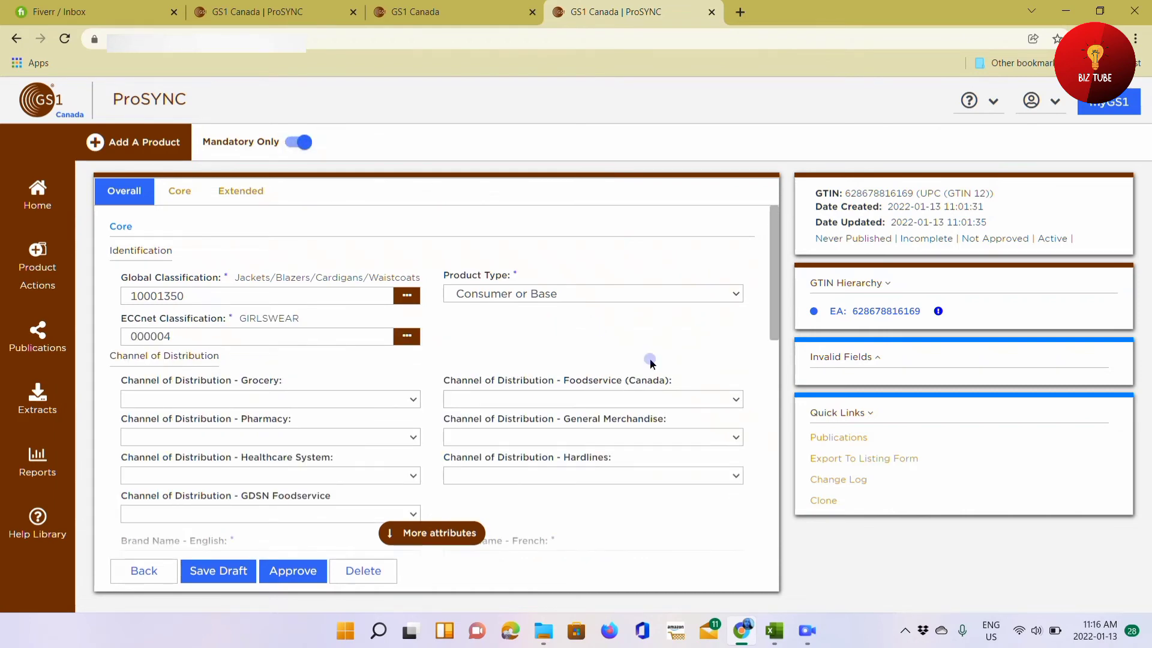
{"action": "scroll", "coordinate": [587, 335], "scroll_direction": "down", "scroll_amount": 1}
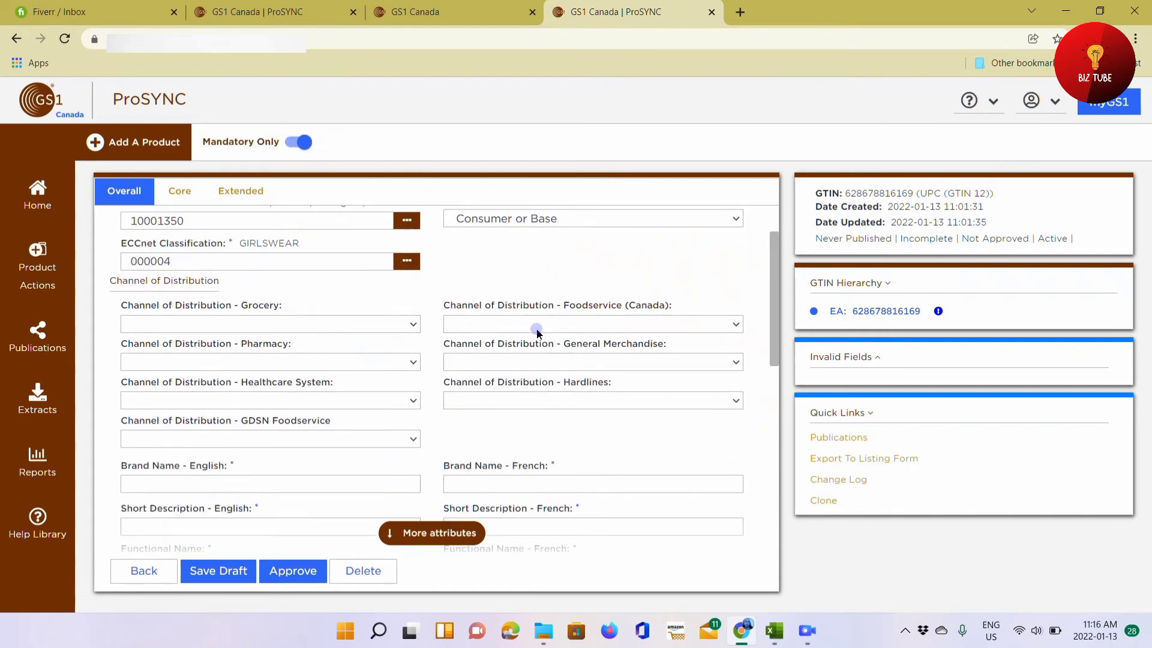
{"action": "scroll", "coordinate": [538, 330], "scroll_direction": "up", "scroll_amount": 1}
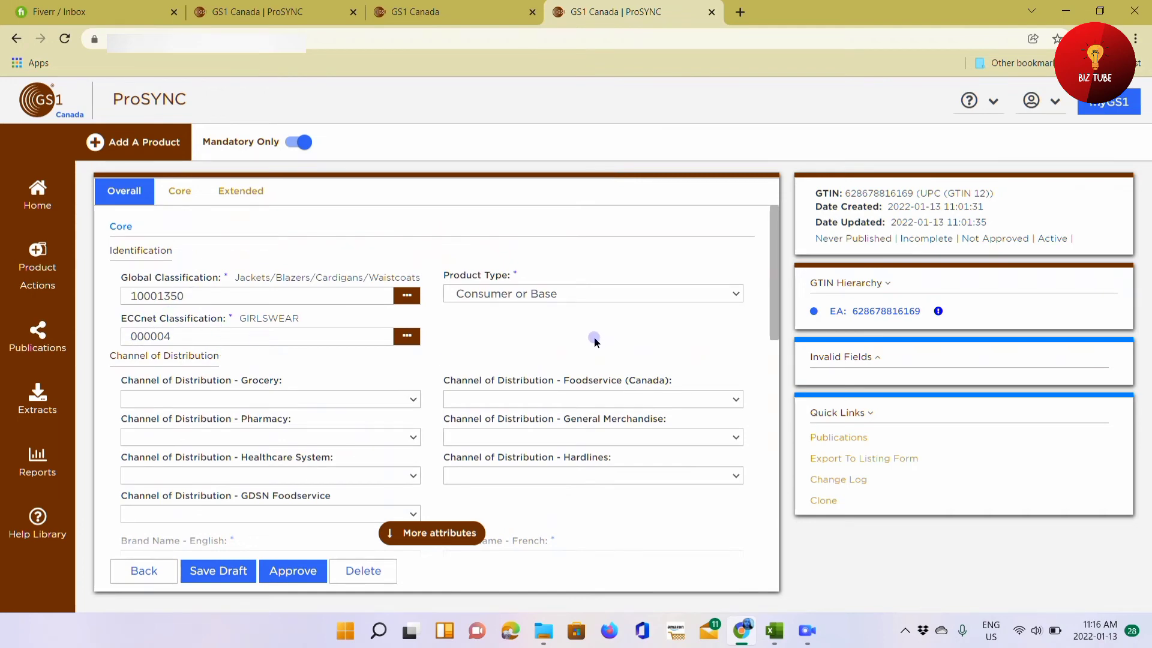
{"action": "left_click", "coordinate": [679, 294]}
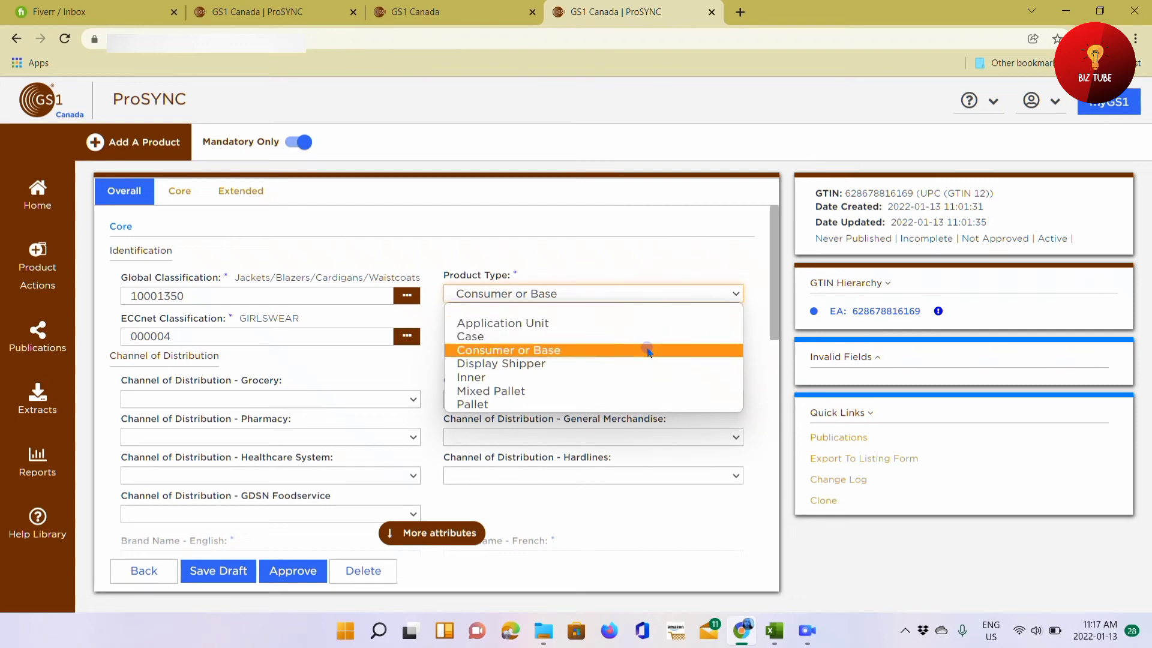
{"action": "left_click", "coordinate": [561, 354]}
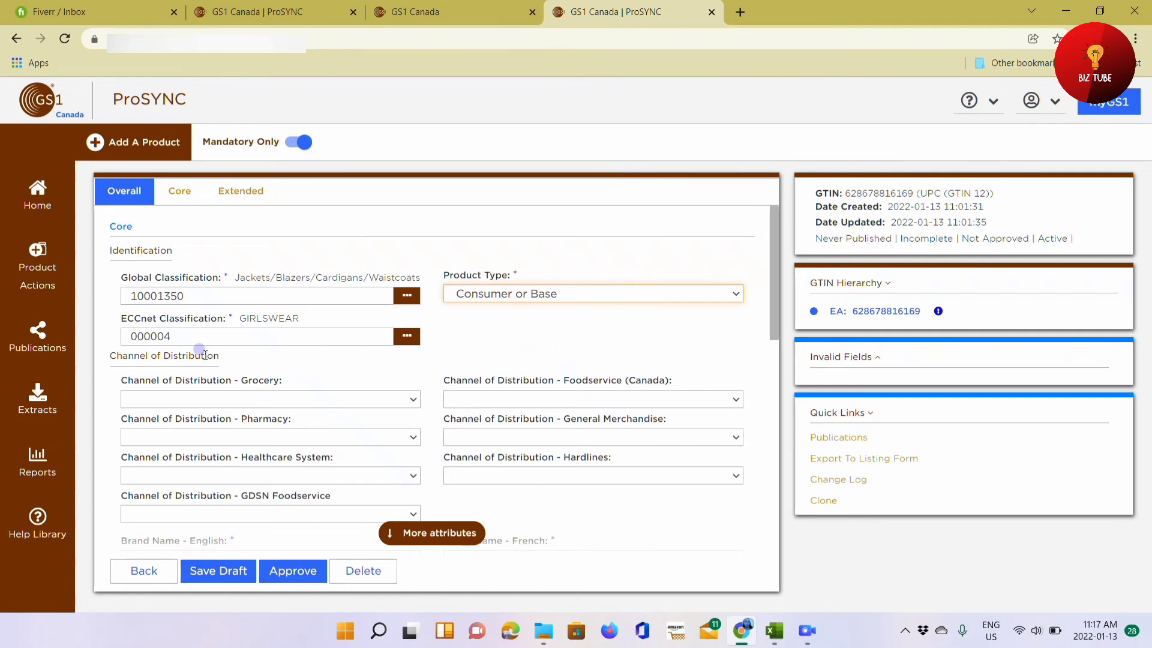
Set the English brand name to Majoki Products and the French brand name to Produits Majoki.
{"action": "scroll", "coordinate": [590, 506], "scroll_direction": "down", "scroll_amount": 1}
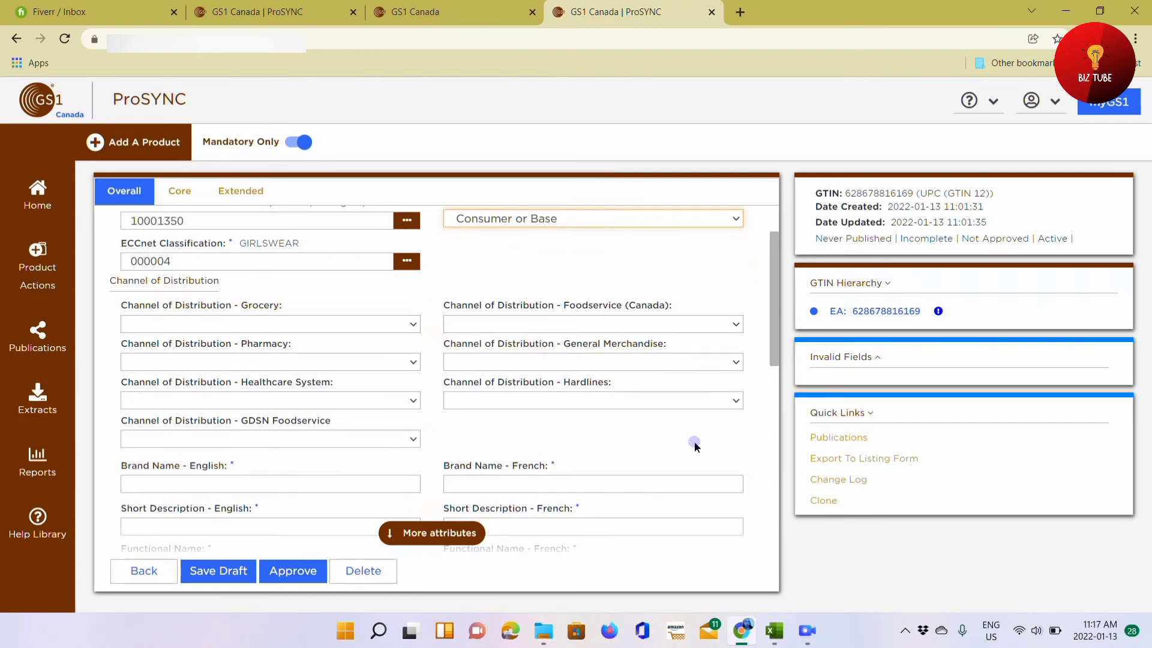
{"action": "scroll", "coordinate": [694, 446], "scroll_direction": "down", "scroll_amount": 2}
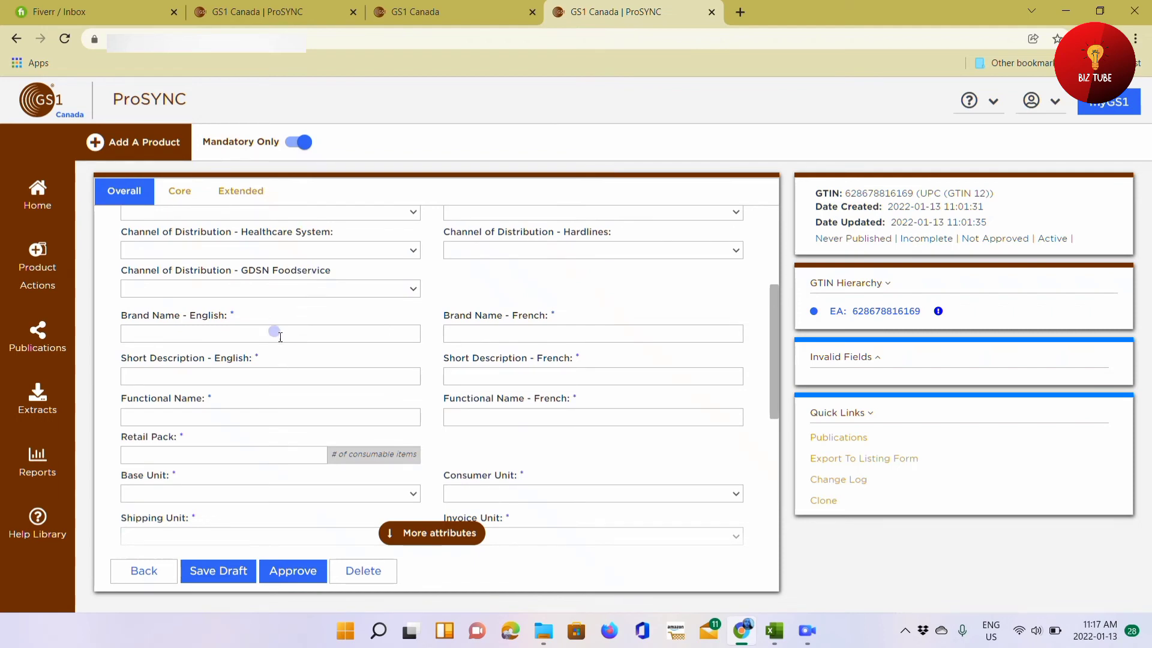
{"action": "scroll", "coordinate": [292, 332], "scroll_direction": "down", "scroll_amount": 2}
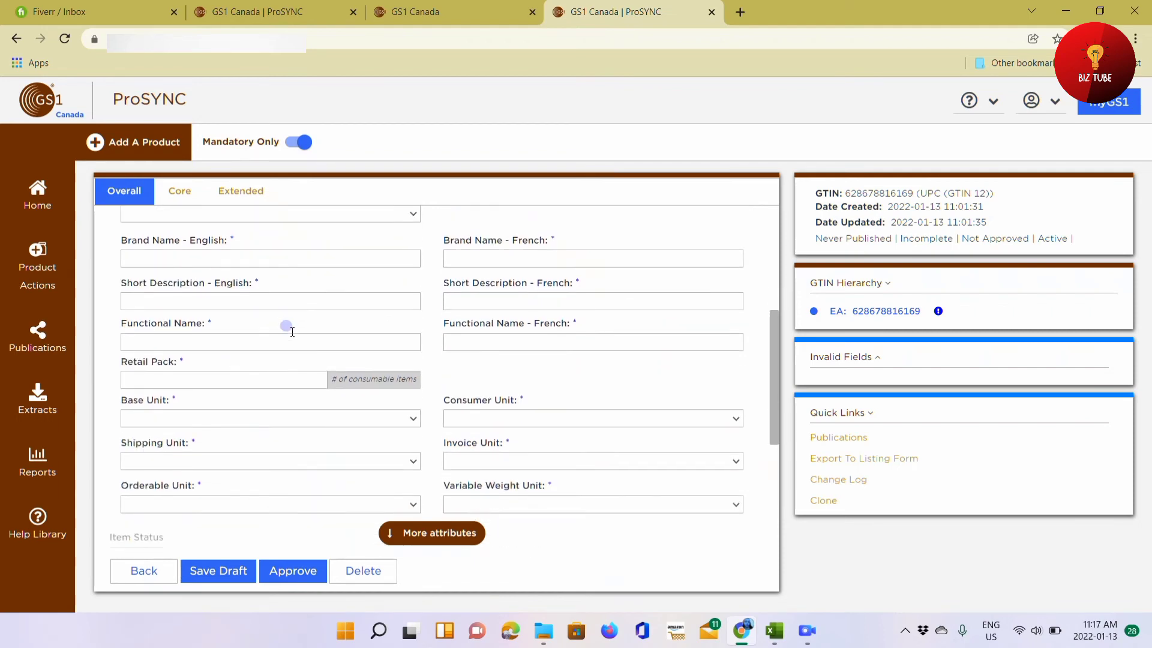
{"action": "scroll", "coordinate": [292, 331], "scroll_direction": "up", "scroll_amount": 2}
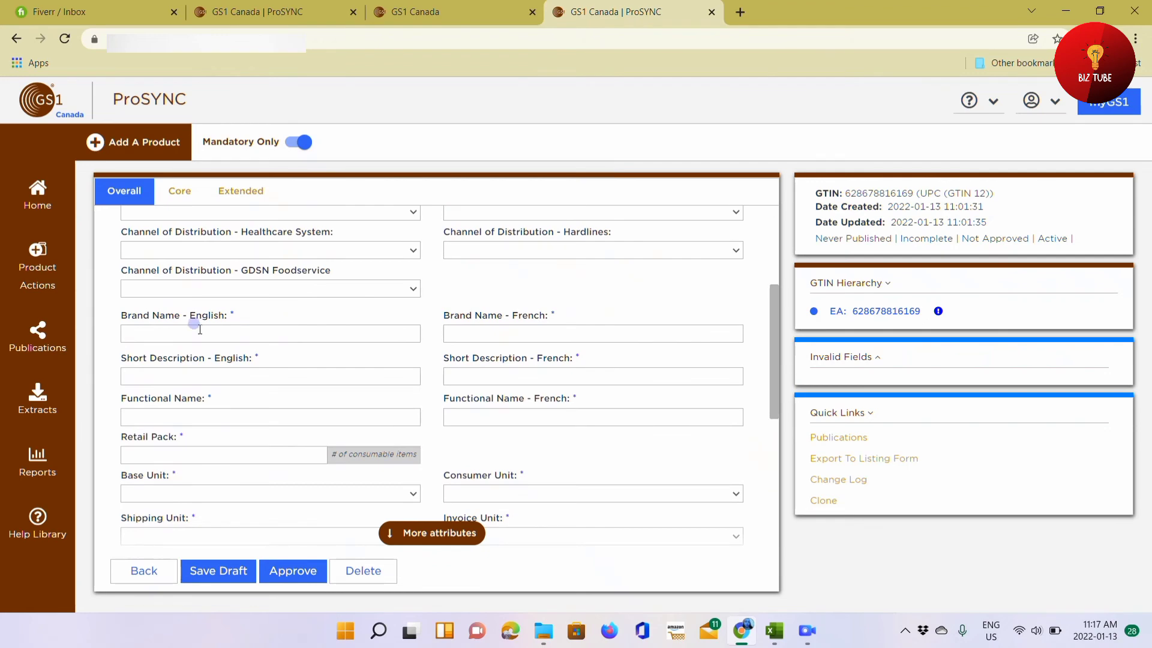
{"action": "left_click", "coordinate": [229, 330]}
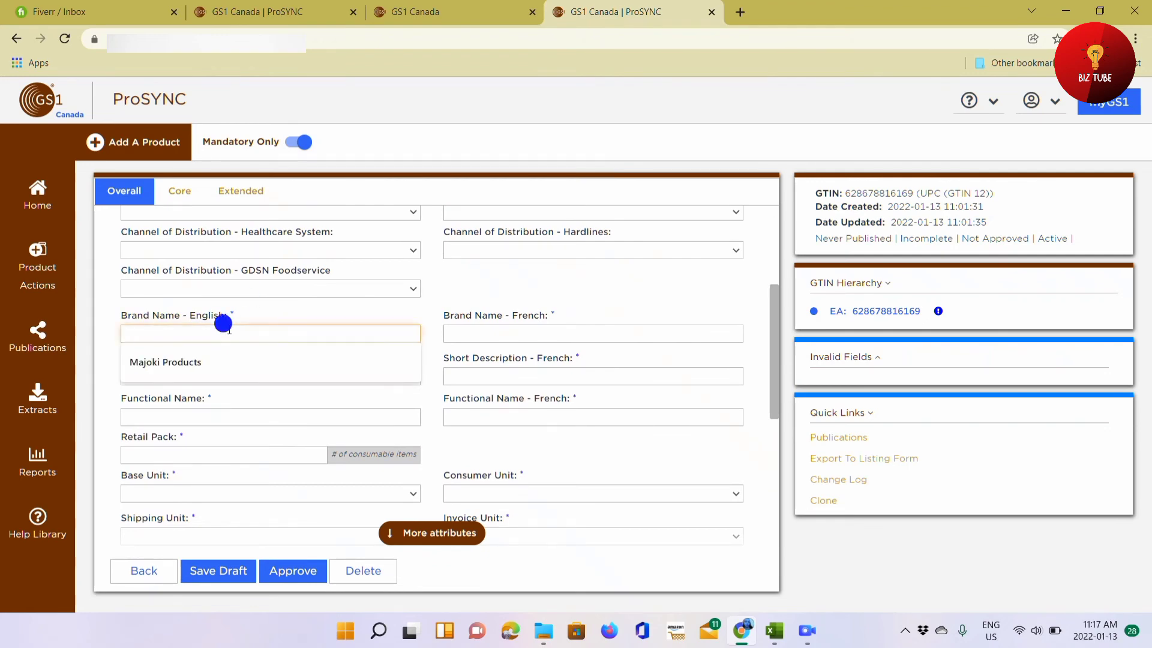
{"action": "left_click", "coordinate": [204, 362]}
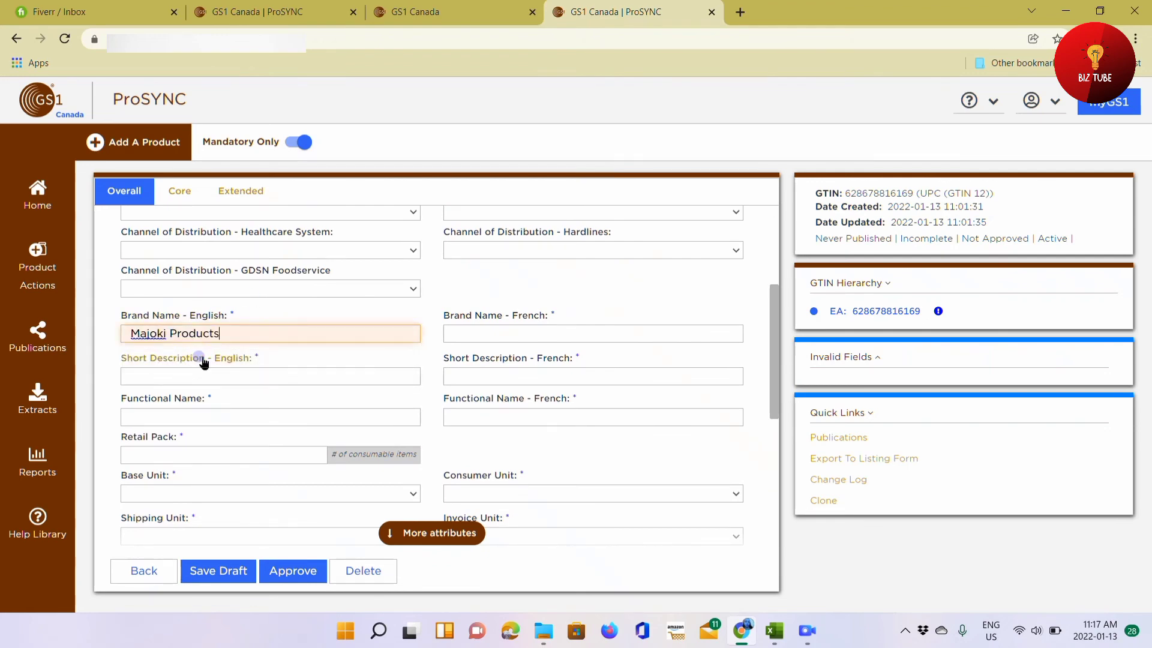
{"action": "left_click", "coordinate": [532, 329]}
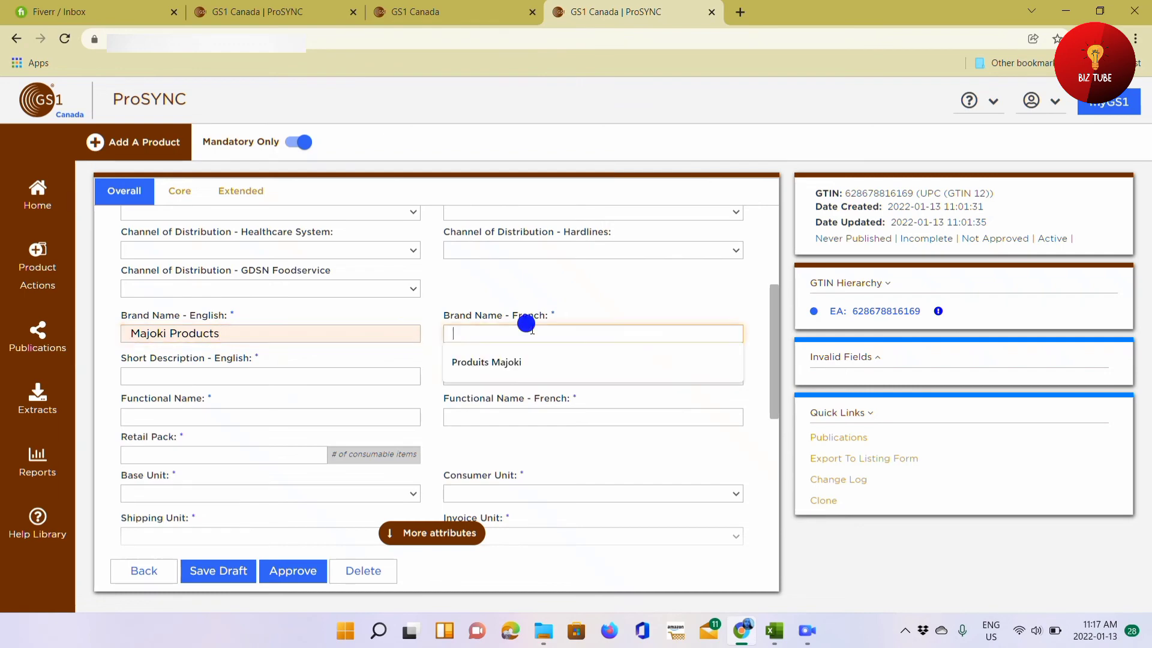
{"action": "left_click", "coordinate": [517, 361]}
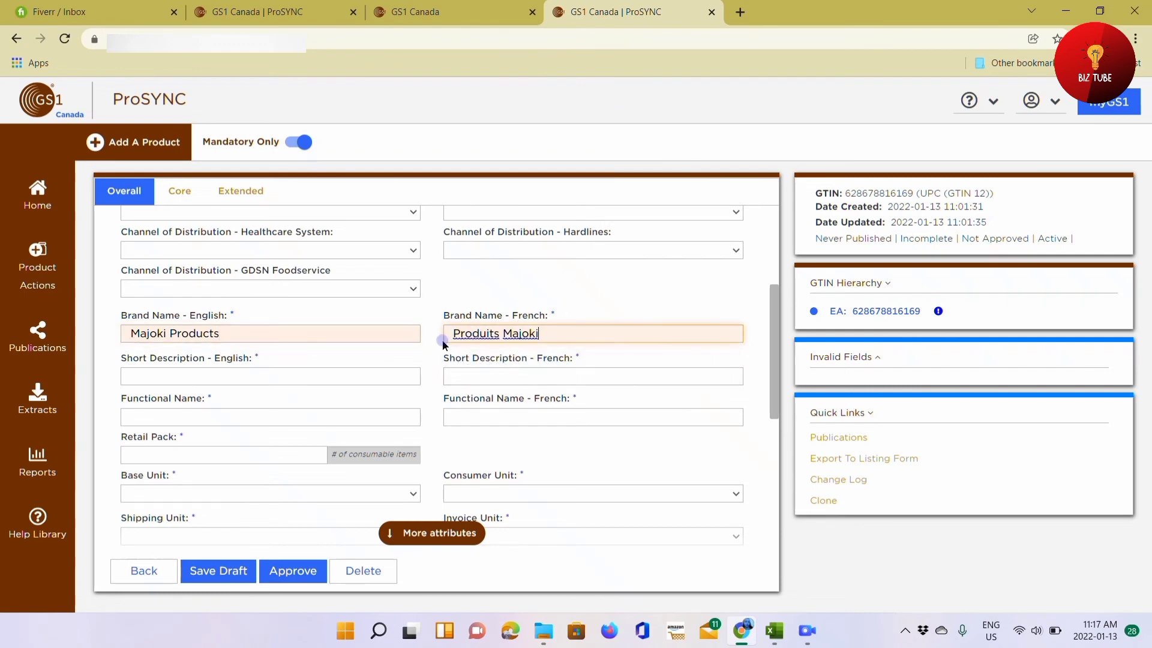
Examine the remaining mandatory fields, from the short description through the first order date to the product descriptions, dimensions and gross weight.
{"action": "left_click", "coordinate": [205, 373]}
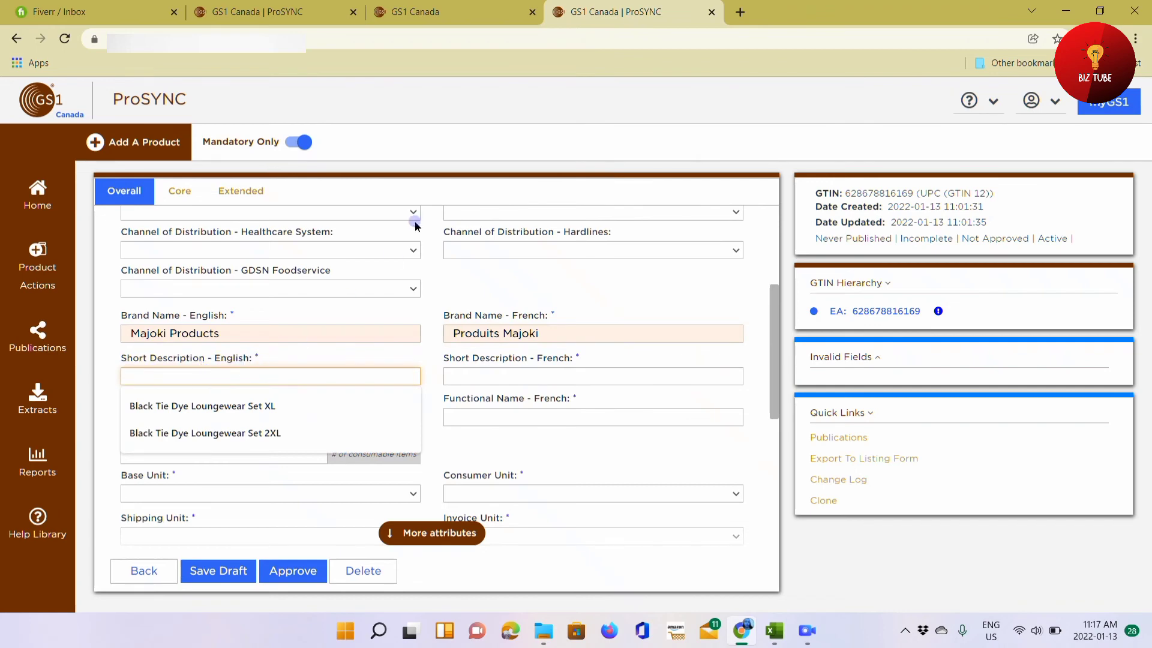
{"action": "left_click", "coordinate": [546, 107]}
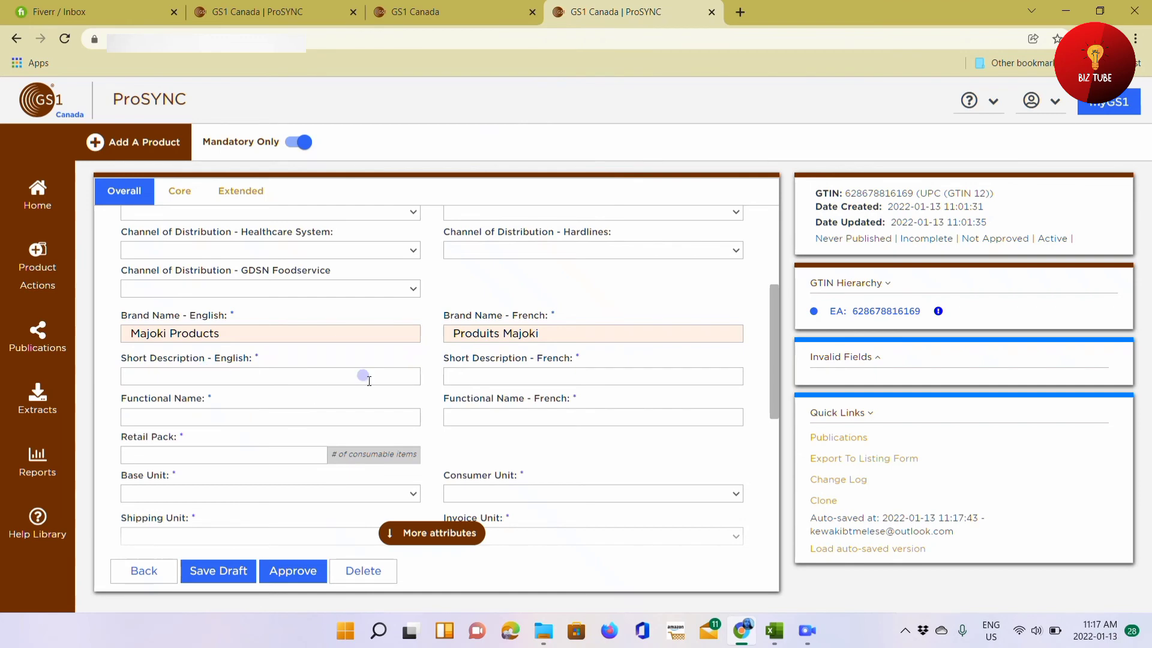
{"action": "scroll", "coordinate": [367, 377], "scroll_direction": "down", "scroll_amount": 8}
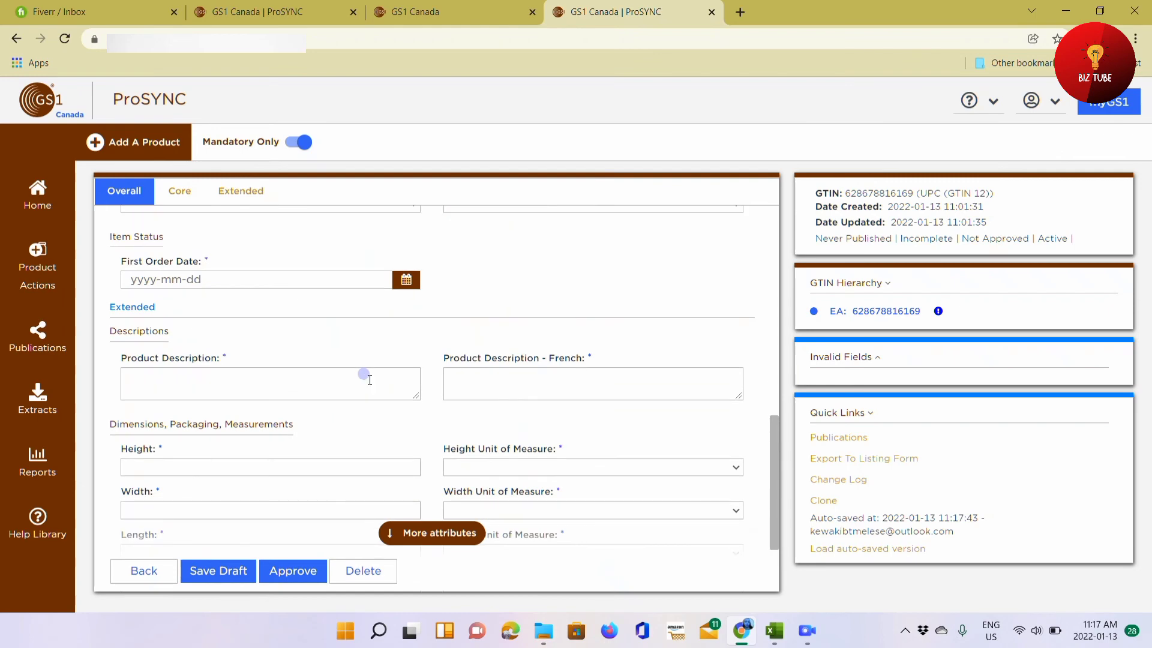
{"action": "scroll", "coordinate": [369, 380], "scroll_direction": "down", "scroll_amount": 2}
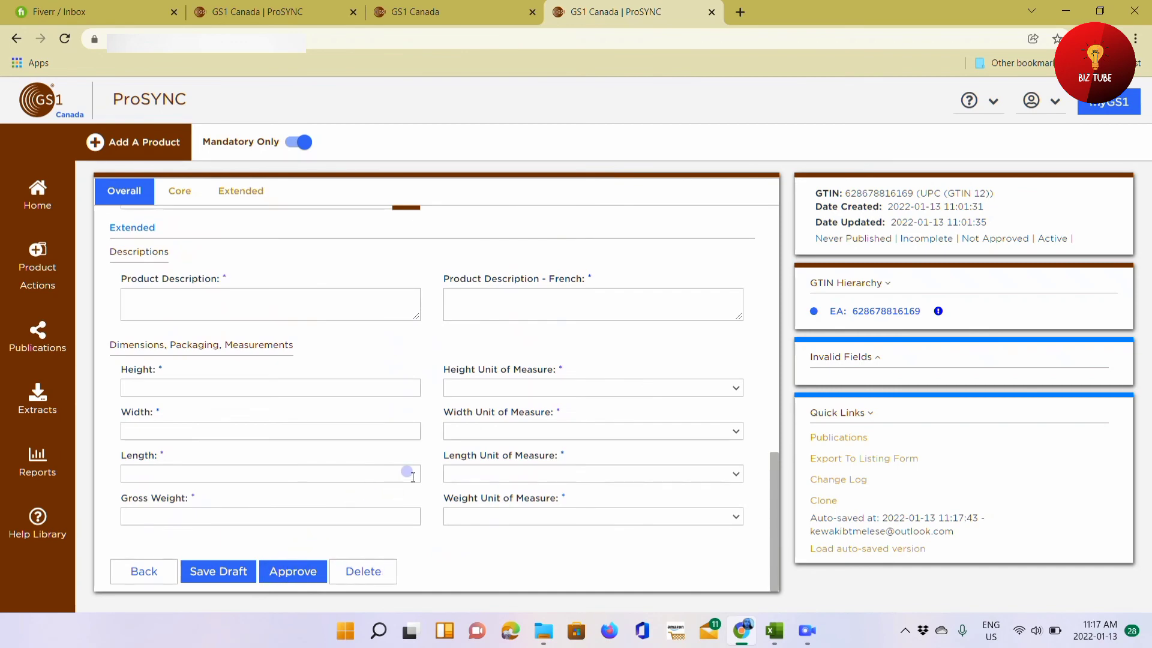
{"action": "scroll", "coordinate": [413, 477], "scroll_direction": "up", "scroll_amount": 7}
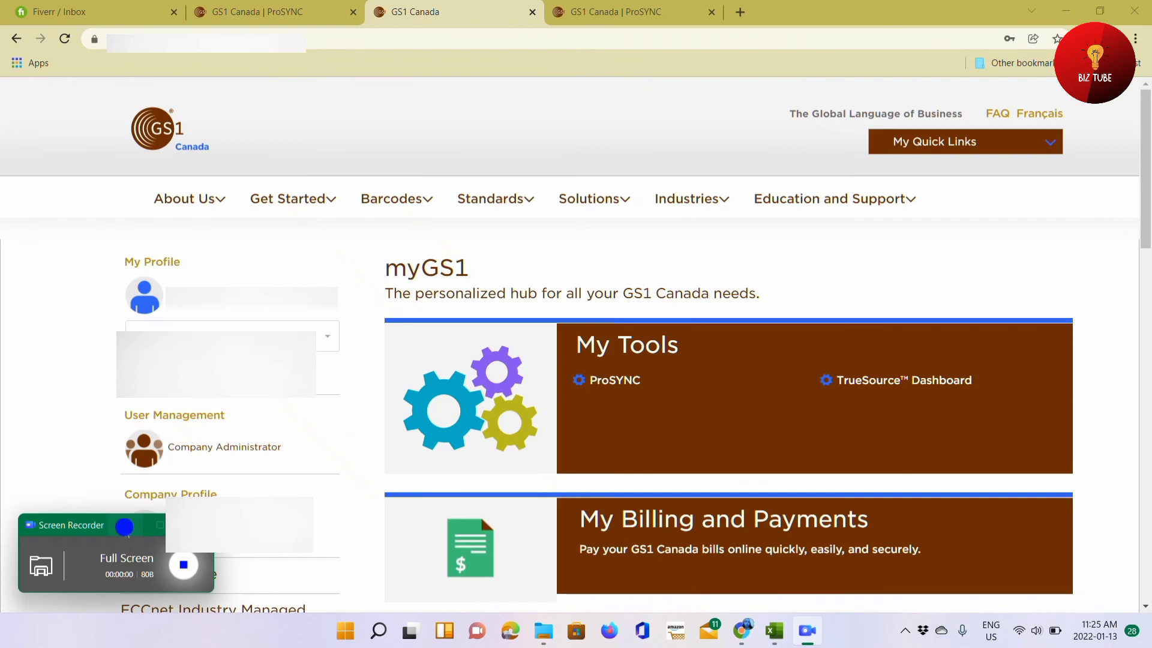
{"action": "left_click", "coordinate": [125, 528]}
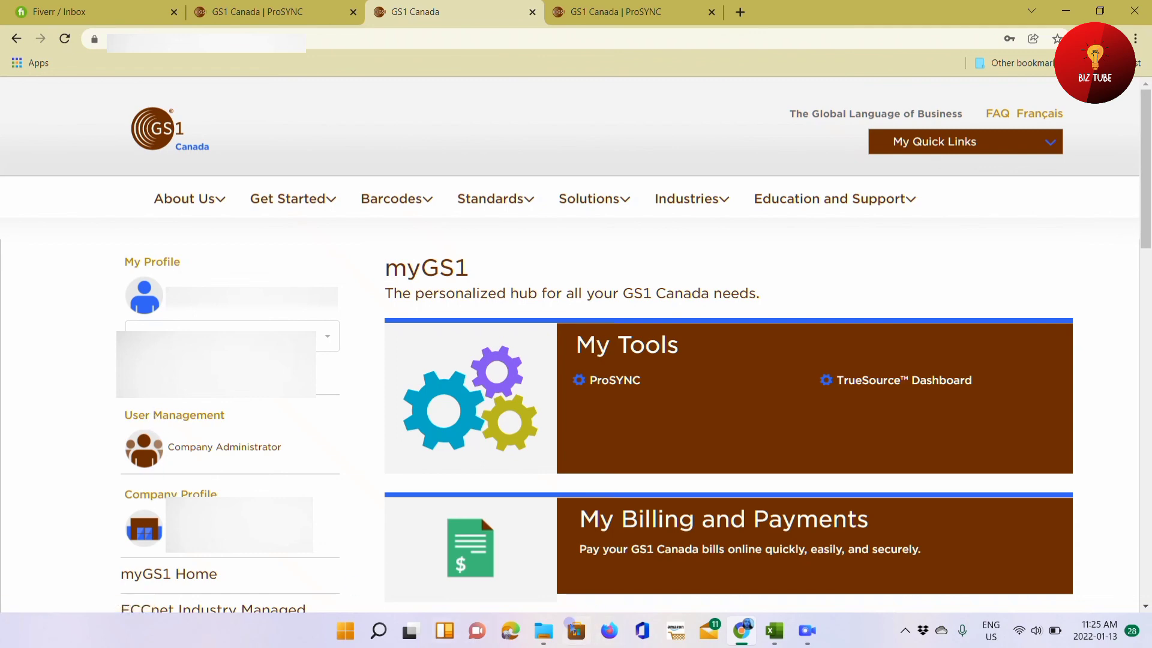
{"action": "left_click", "coordinate": [807, 630]}
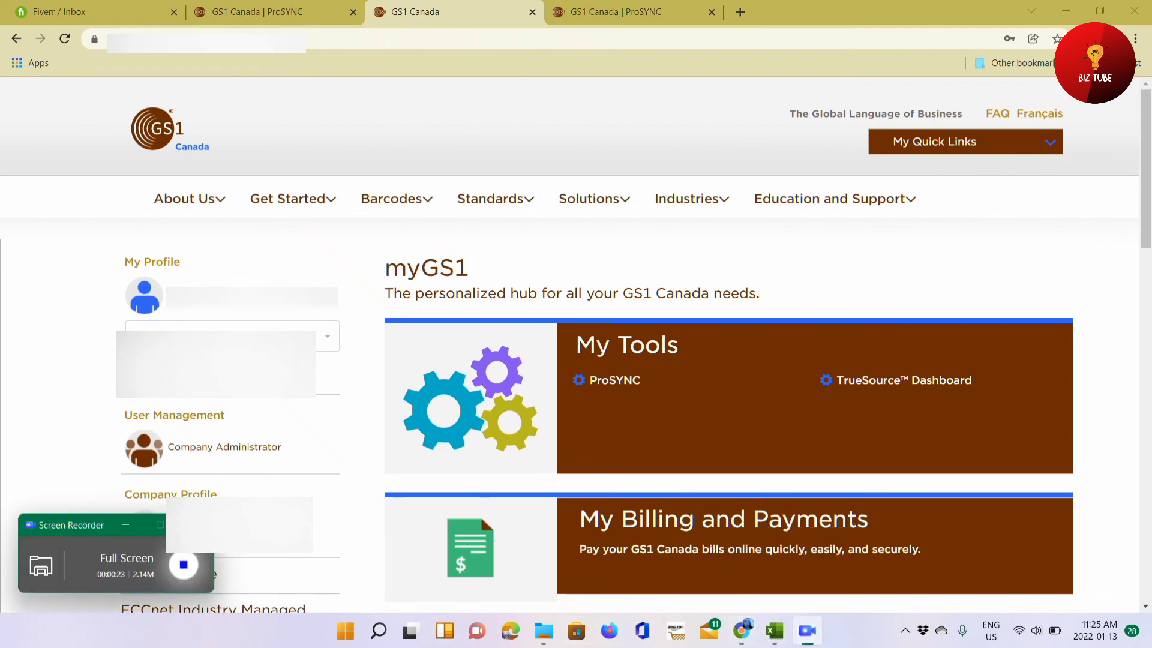